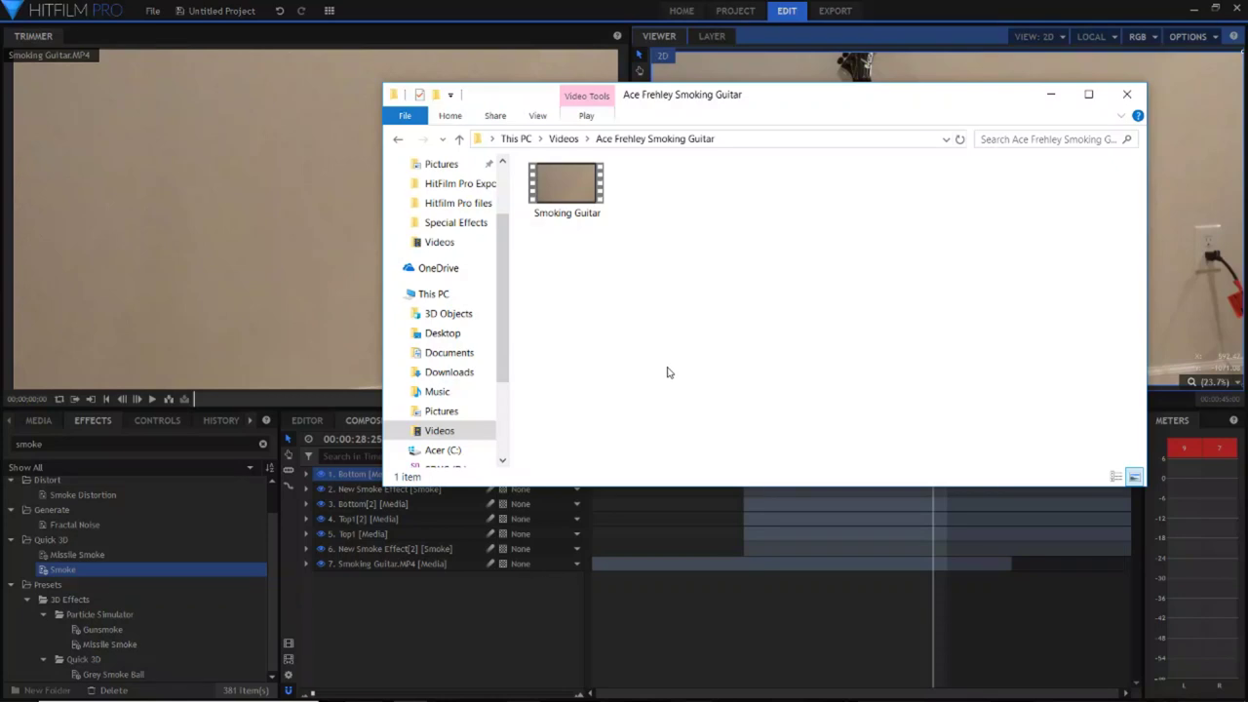
Minimize the Ace Frehley Smoking Guitar folder window to bring HitFilm Pro into view
click(1050, 94)
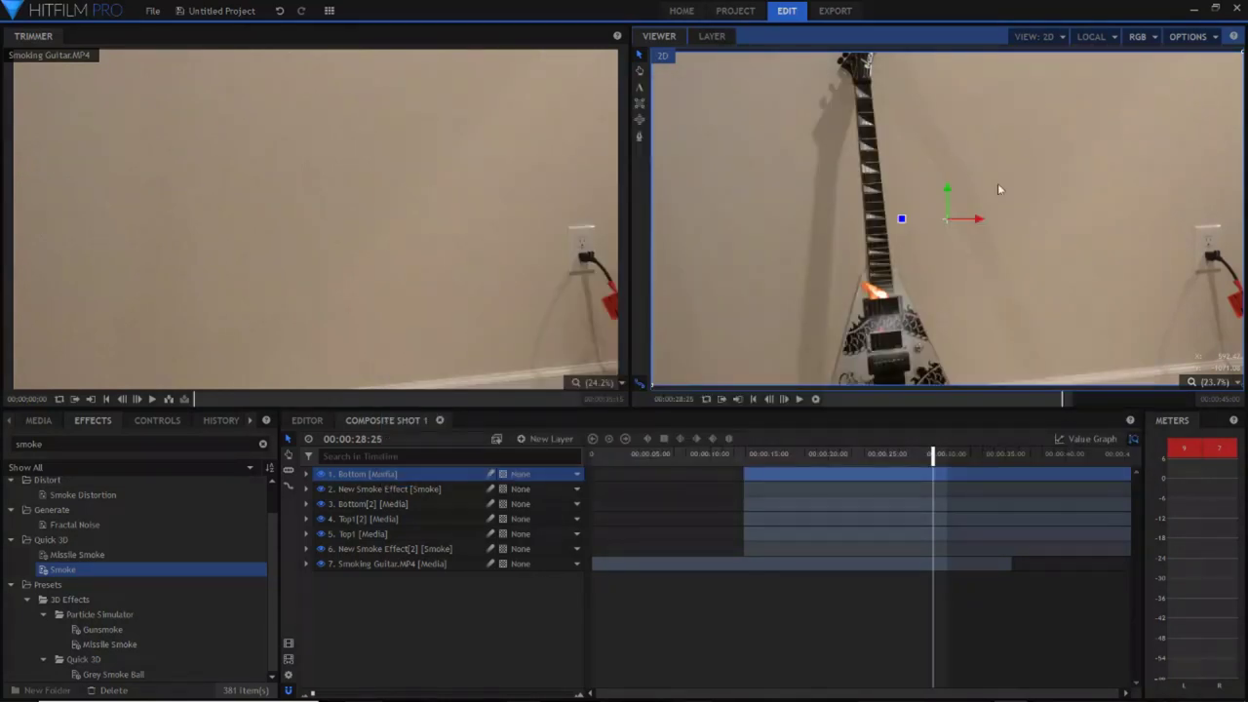
mouse_move(478, 694)
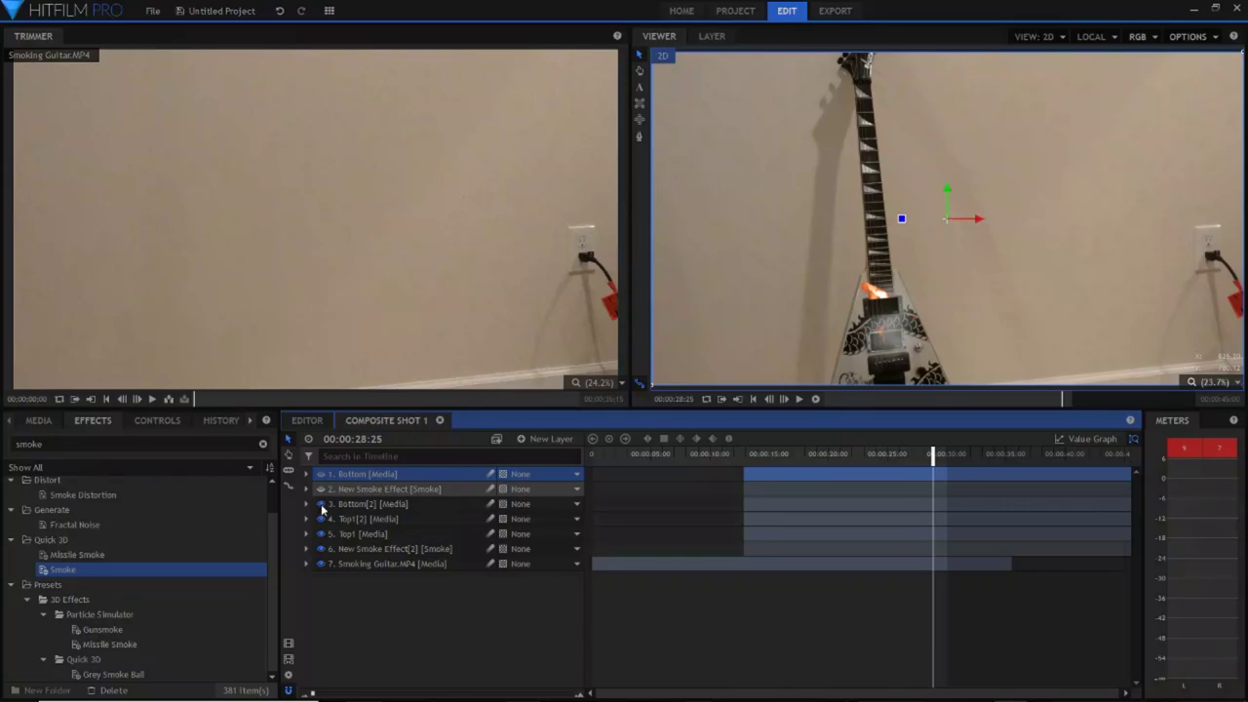
Hide the Bottom[2], Top1[2], Top1 and New Smoke Effect[2] layers
click(322, 504)
click(322, 519)
click(322, 533)
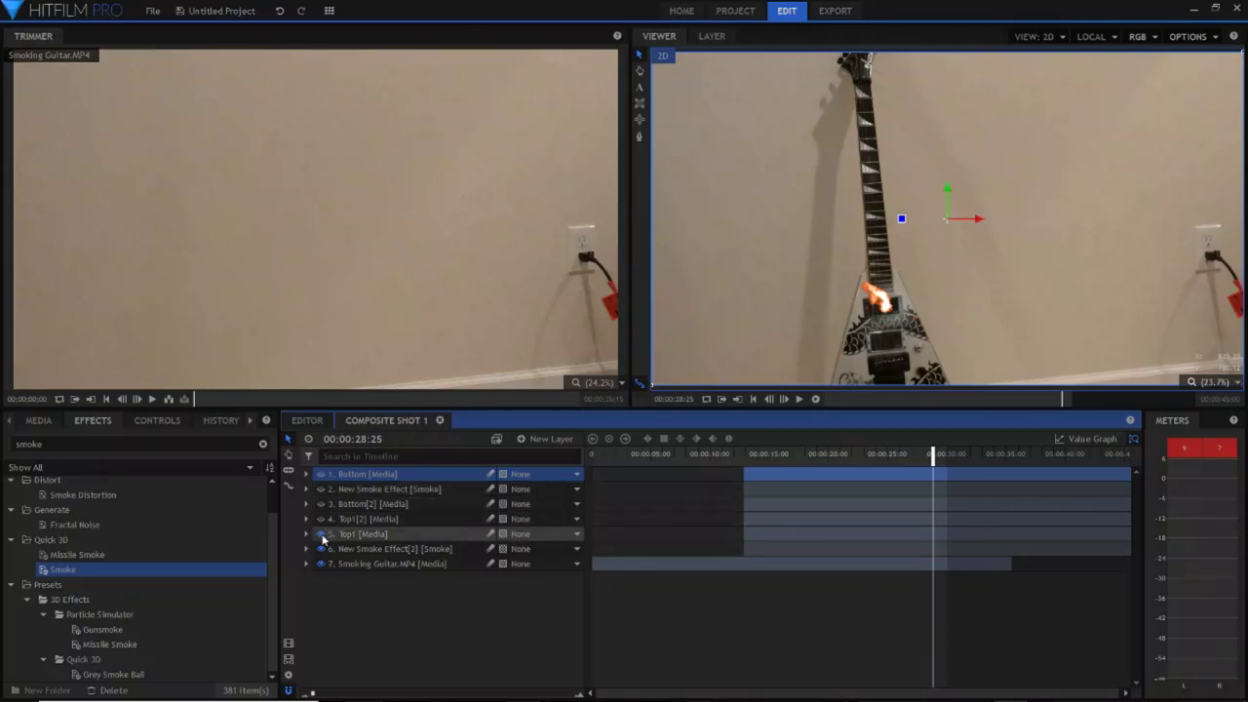
click(321, 549)
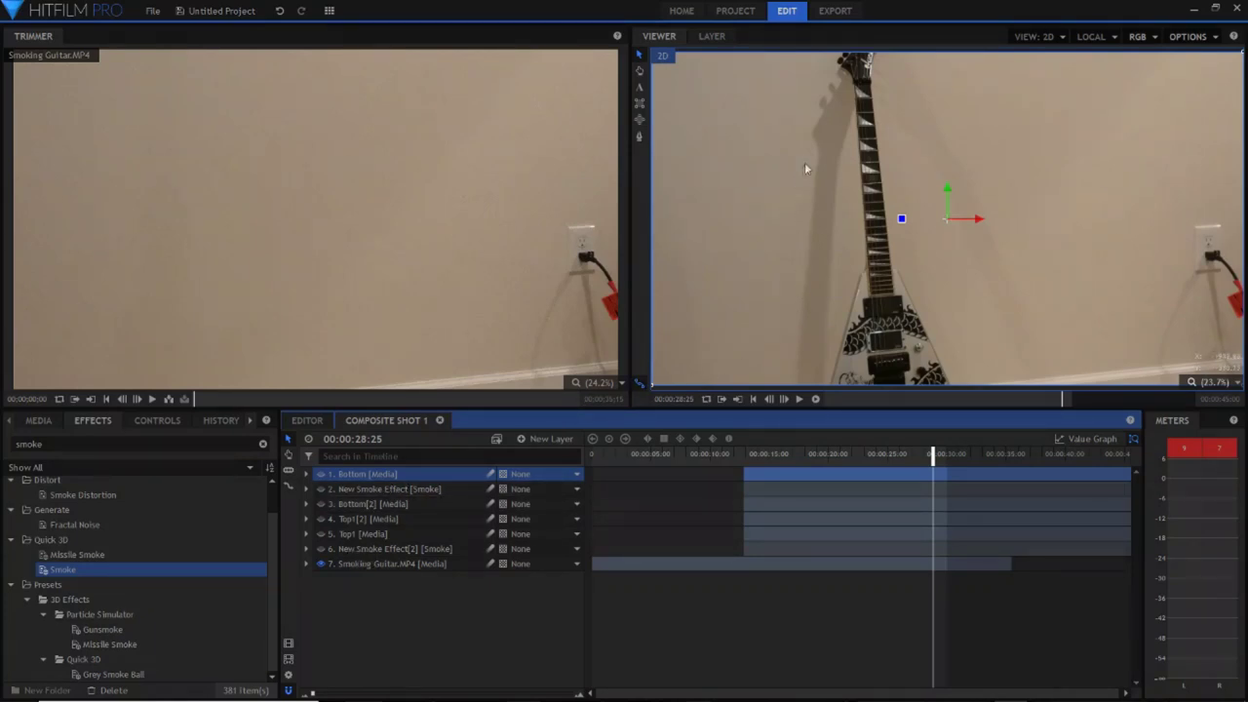
Play the composite and pause it at 00:00:32:00
click(753, 399)
click(799, 399)
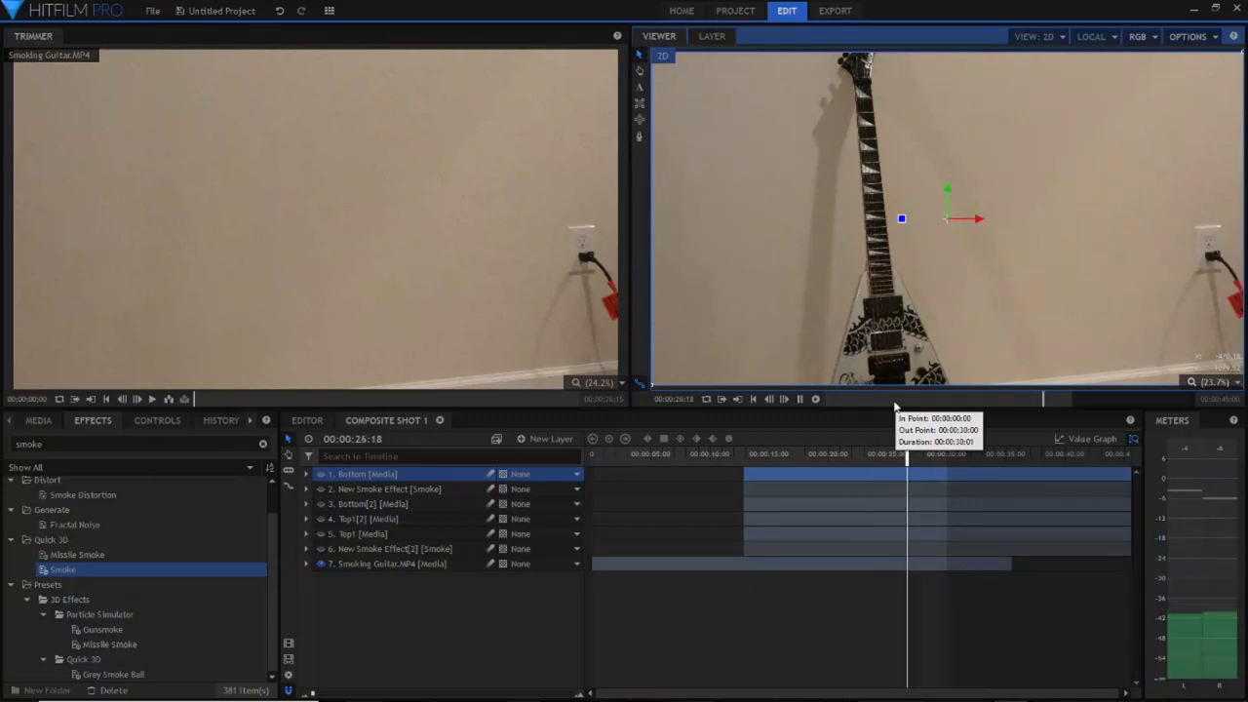
click(802, 399)
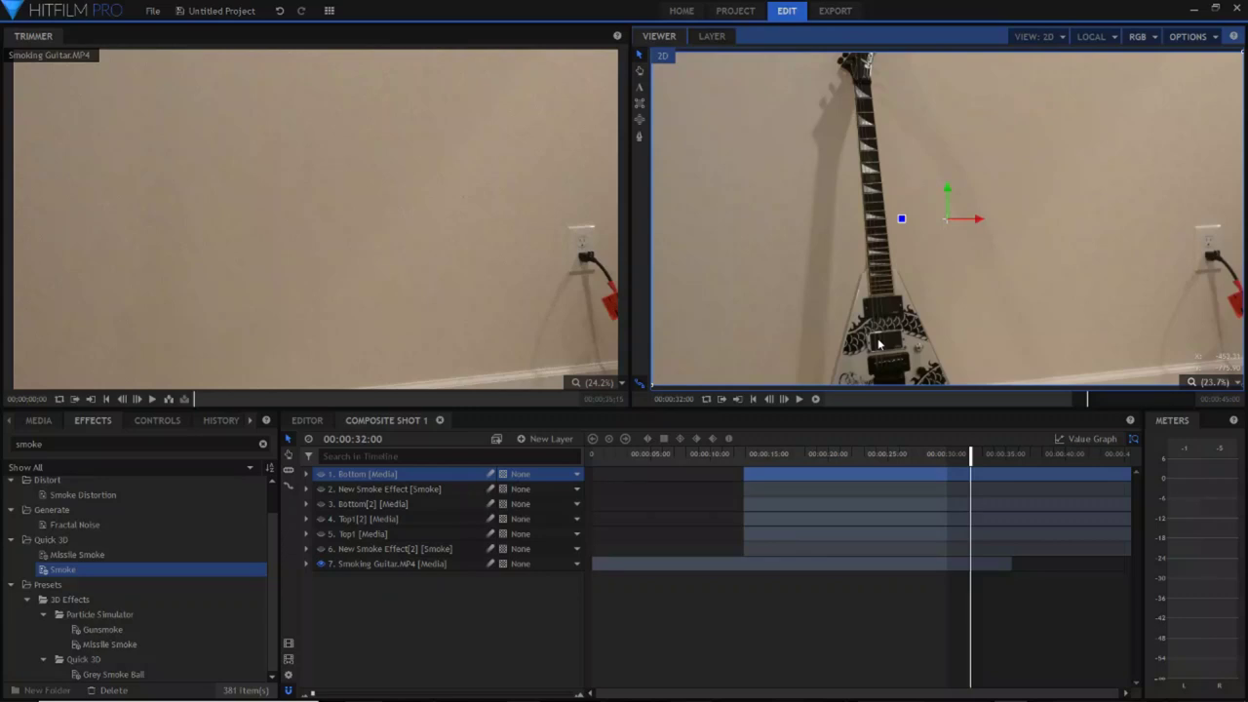
Zoom the Viewer to 120% centred on the pickups and turn the Top1 layer back on
scroll(882, 342, up, 3)
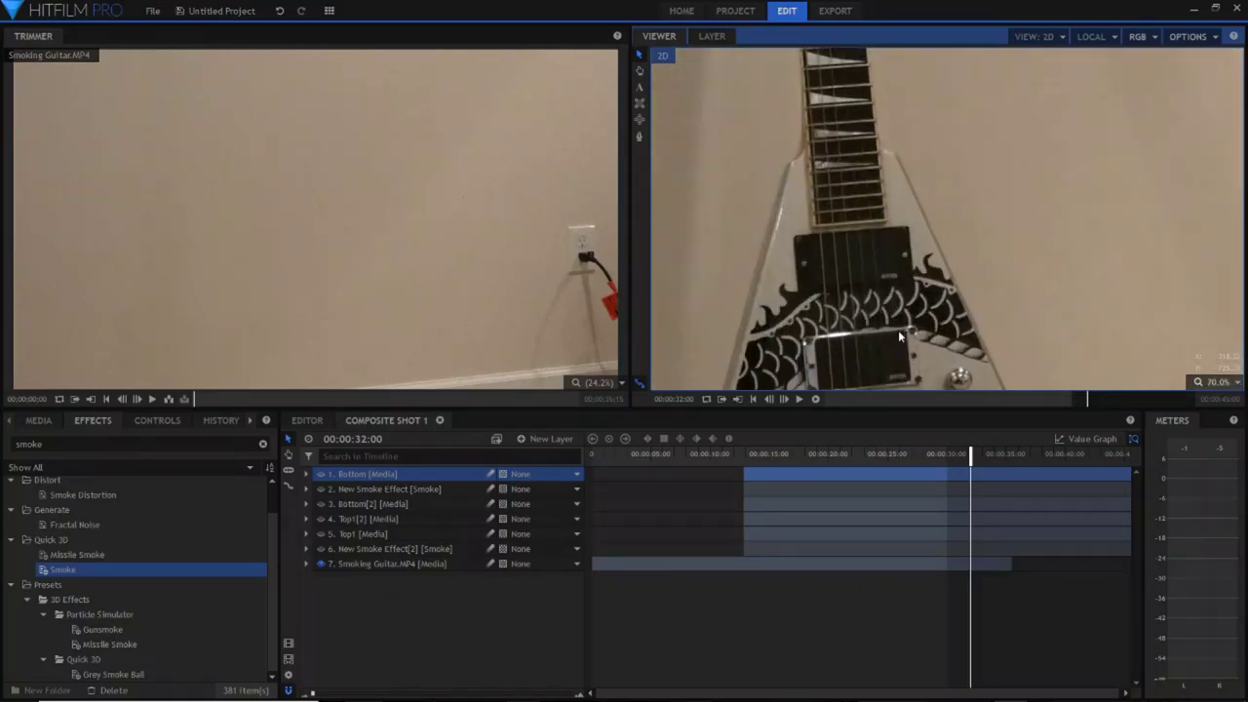
scroll(898, 330, up, 4)
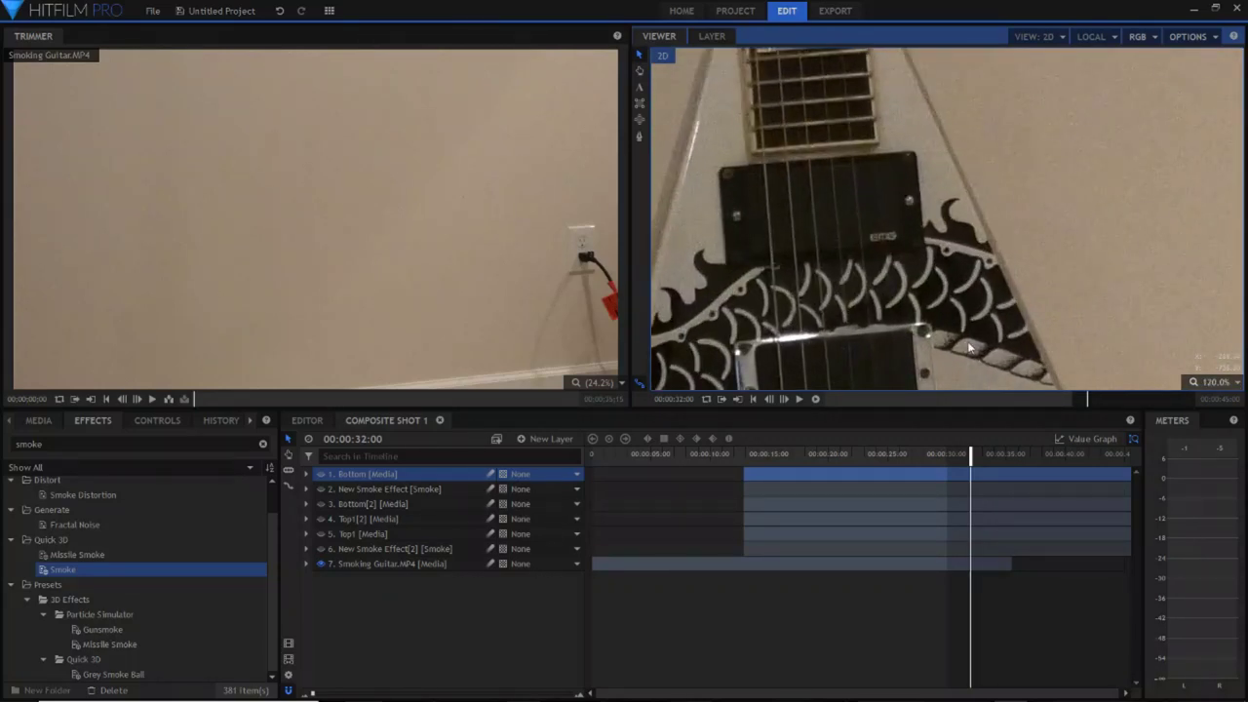
drag(970, 348, 991, 283)
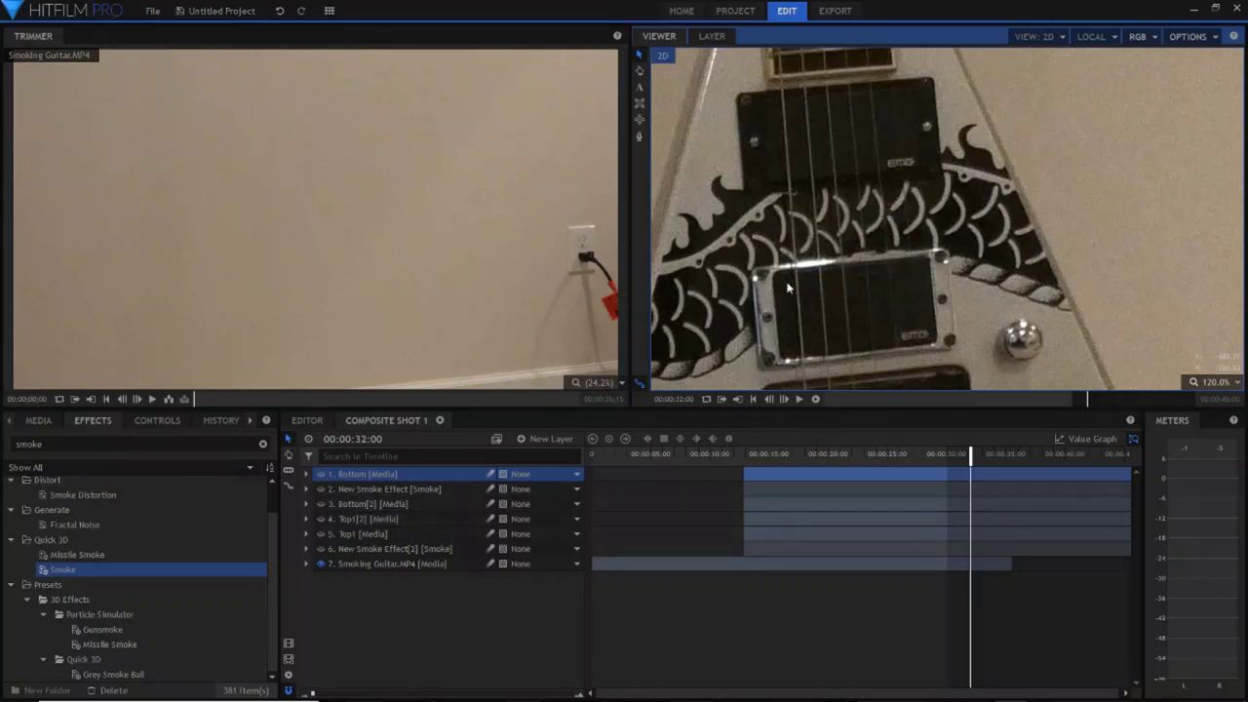
click(370, 538)
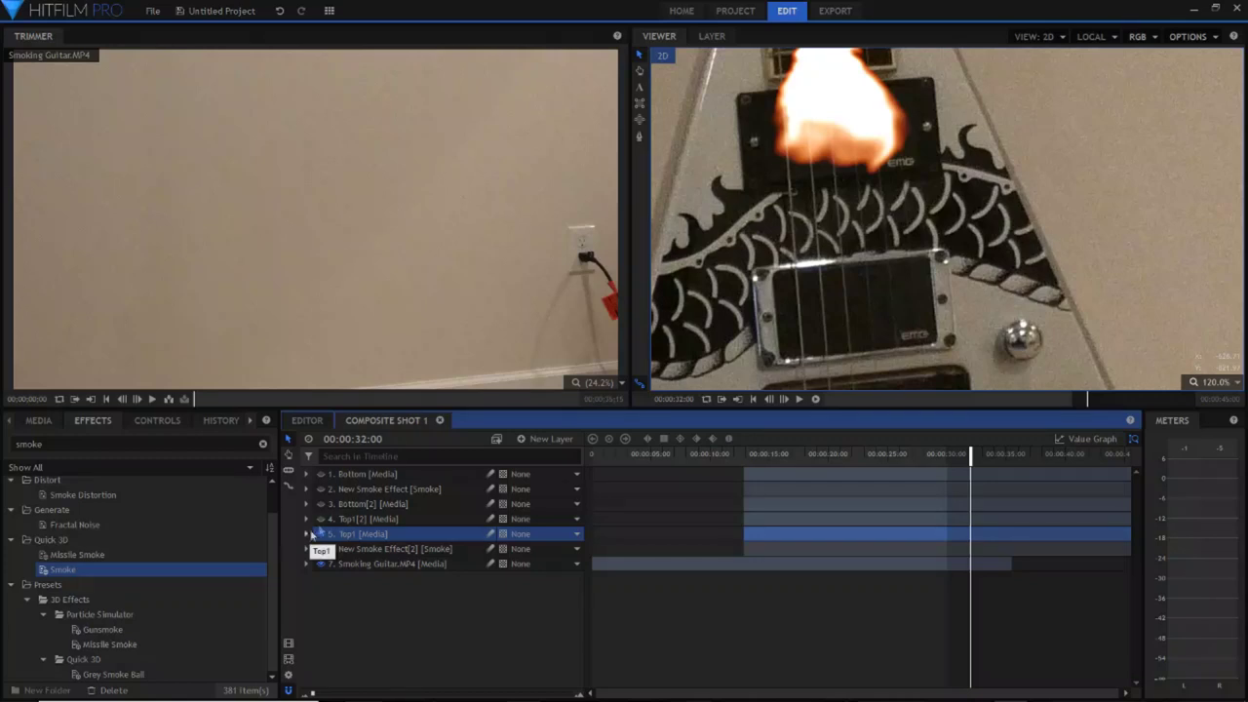
Expand Top1, display its rectangular mask outline, and uncheck its Fire effect
click(640, 107)
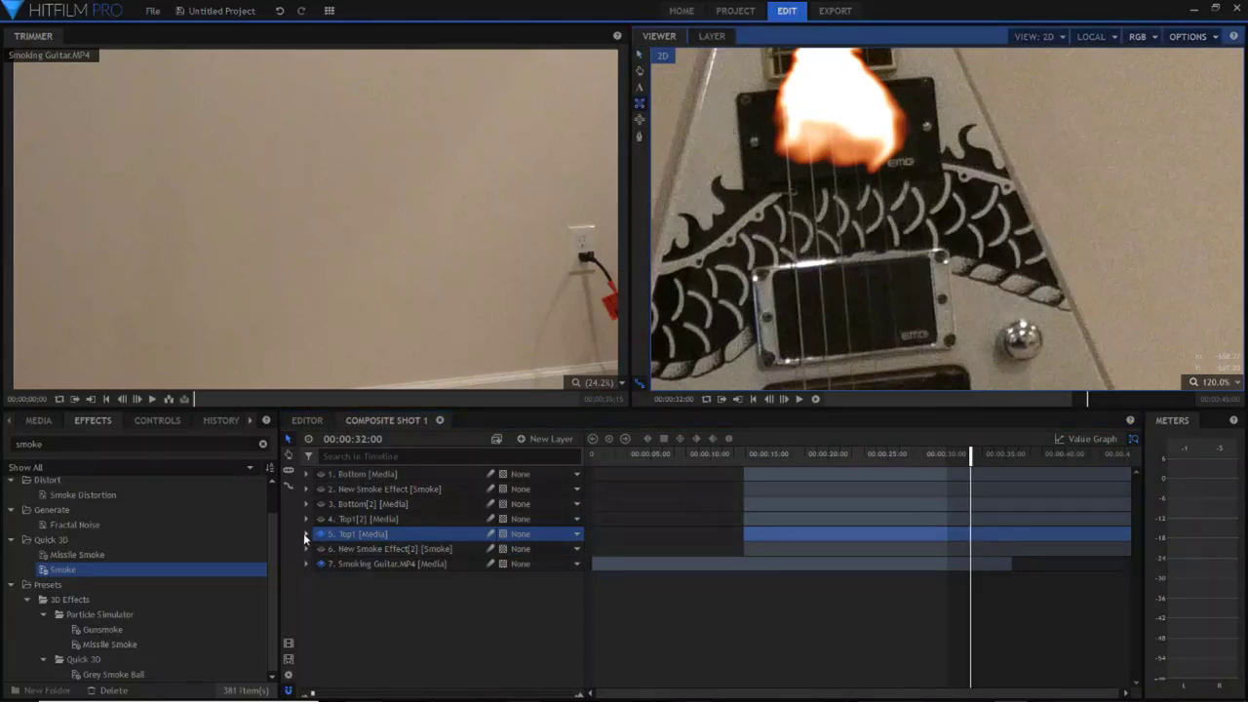
click(640, 136)
click(307, 535)
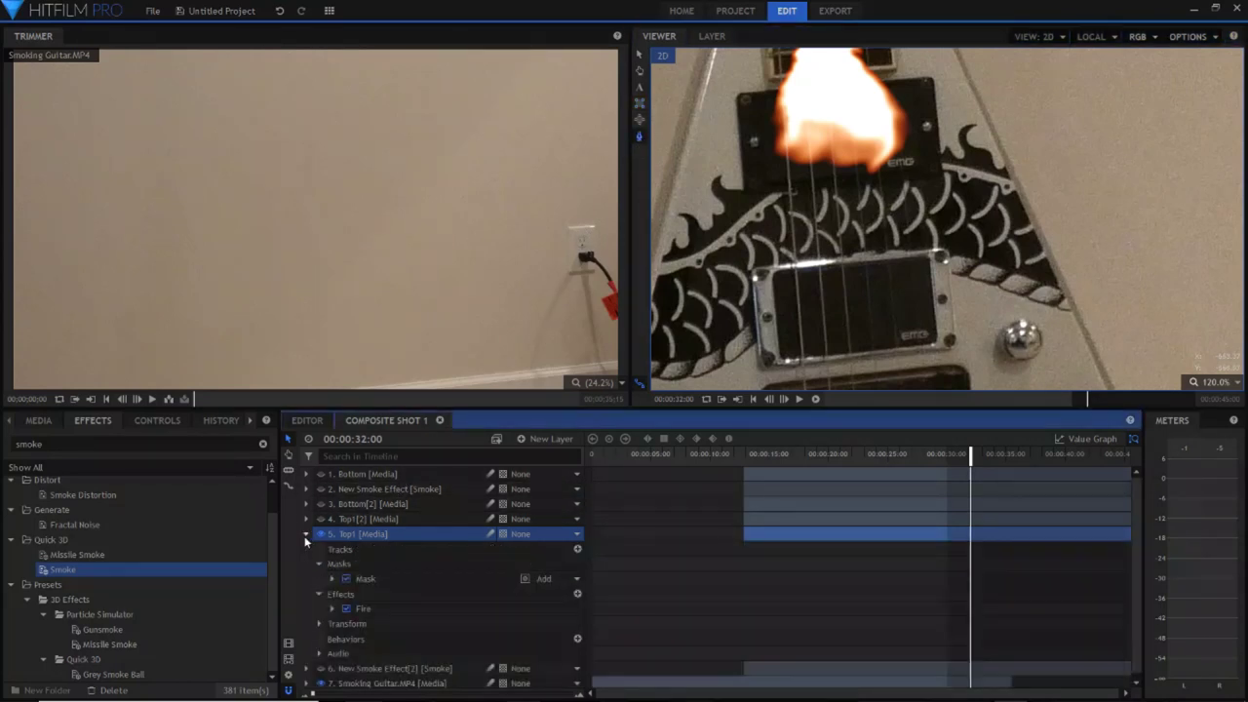
click(364, 580)
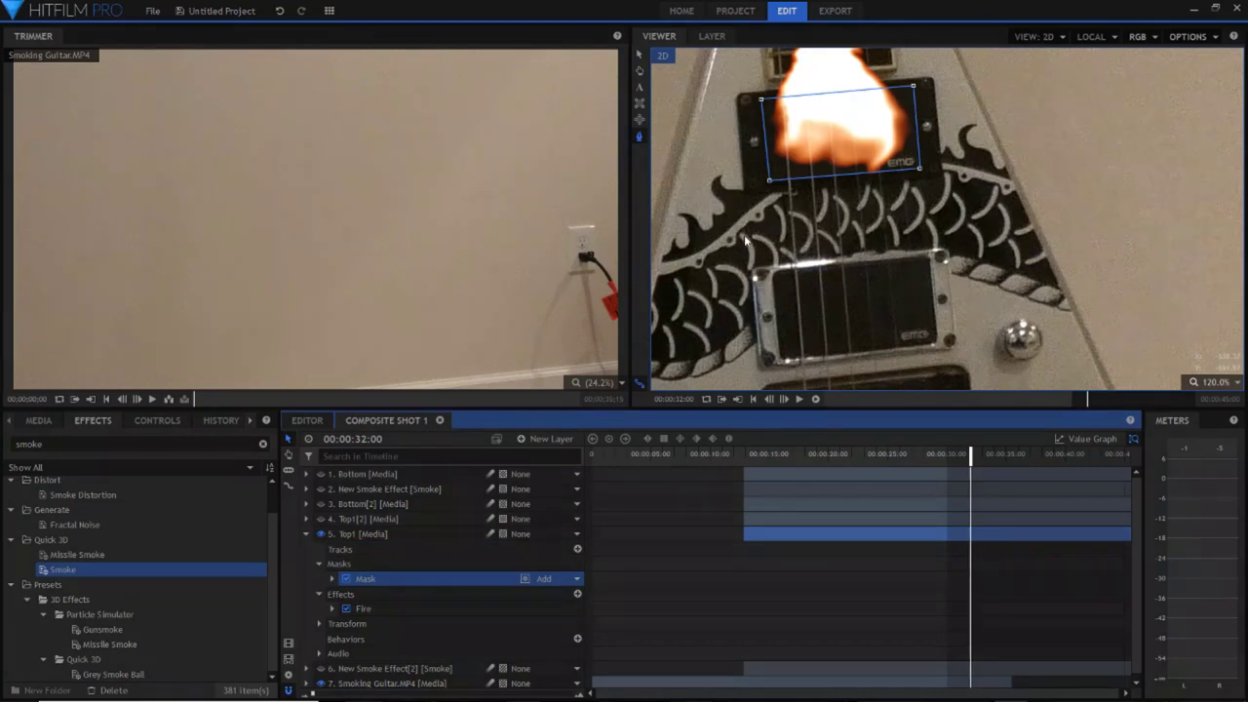
click(346, 609)
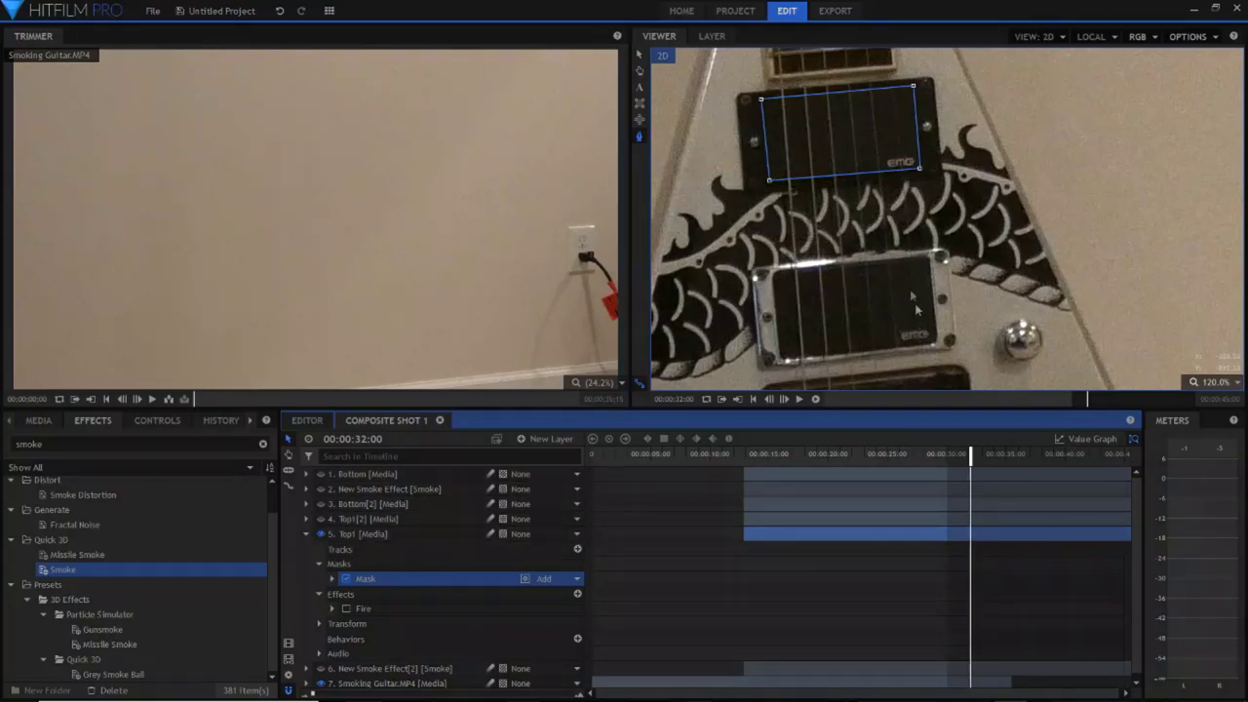
Show Bottom[2], disable its Fire, and display its mask outline around the lower pickup
click(320, 505)
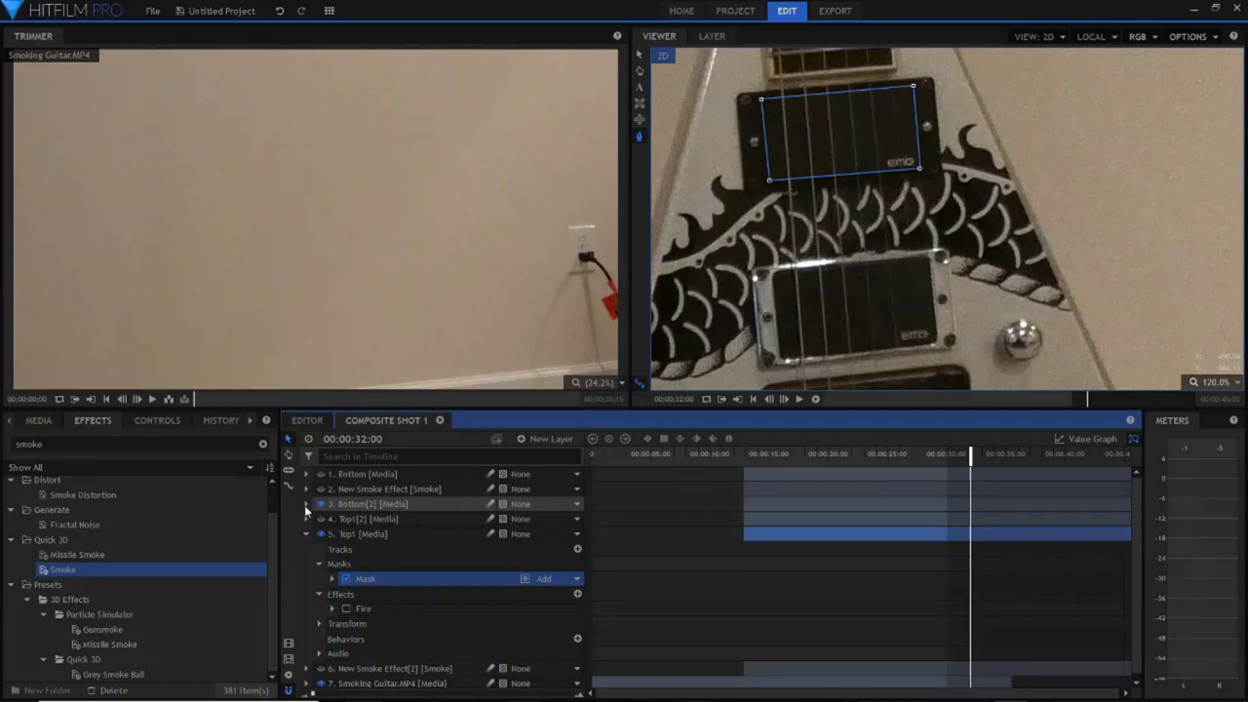
click(306, 504)
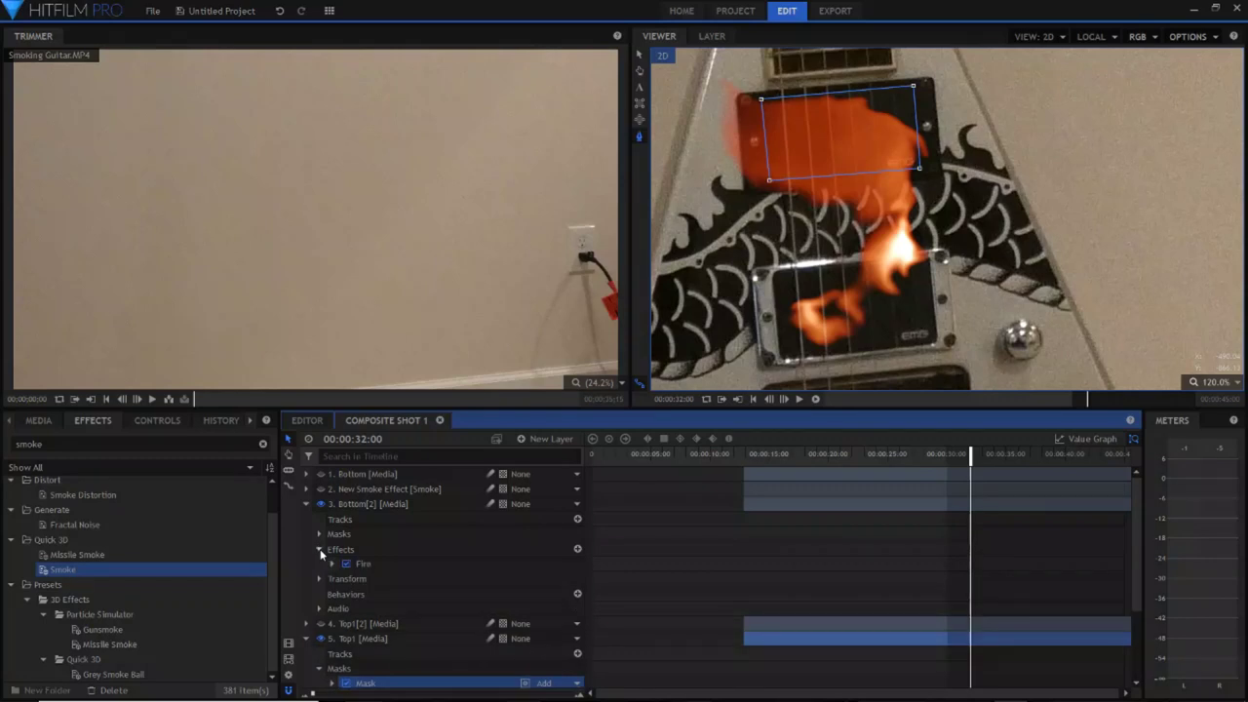
click(318, 549)
click(346, 564)
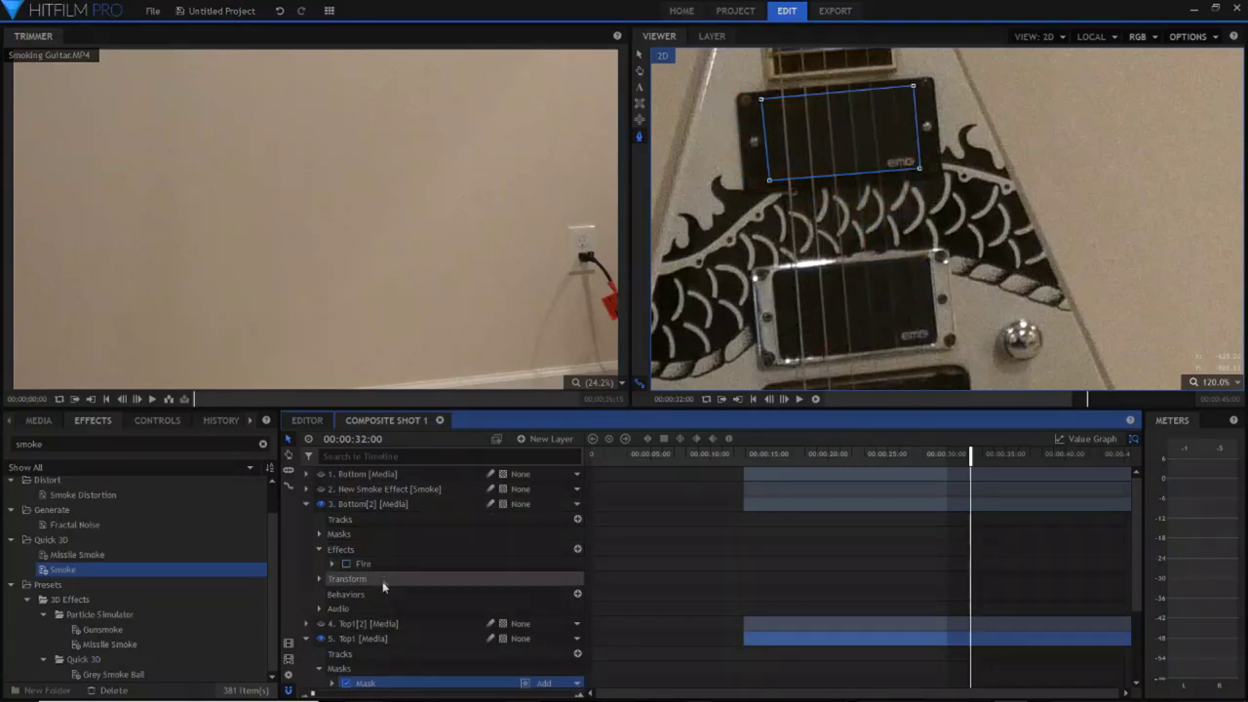
click(368, 533)
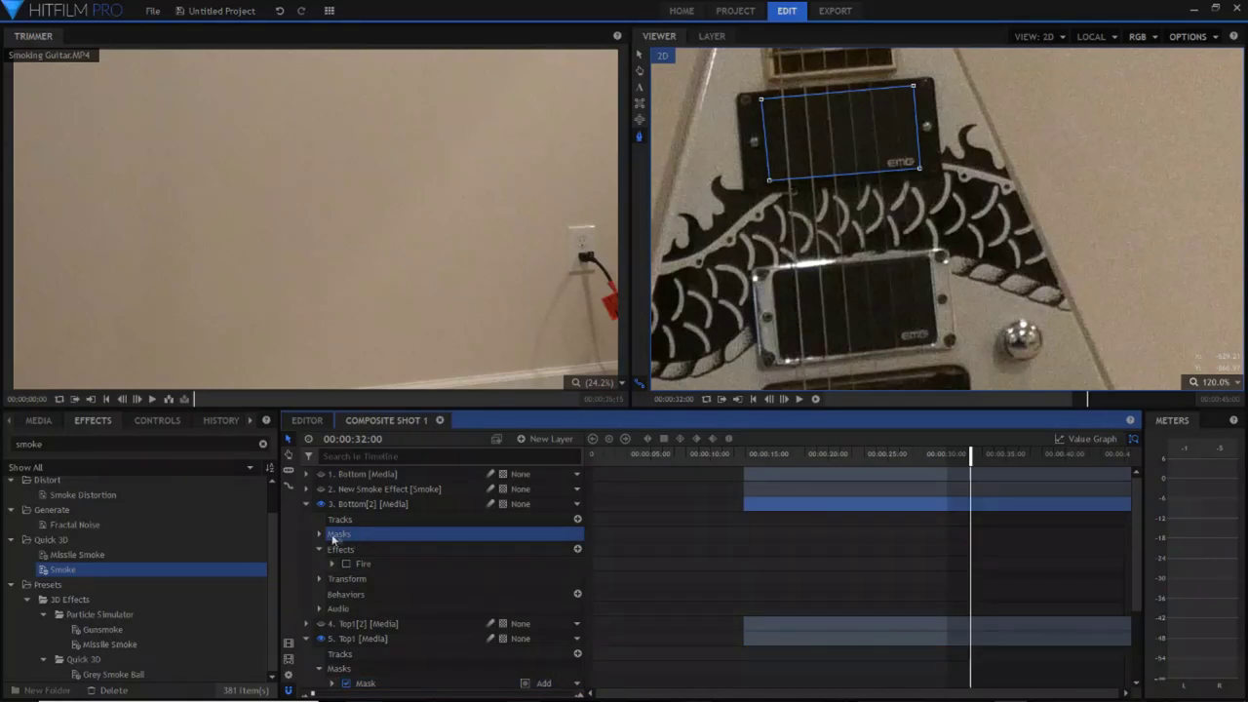
click(319, 535)
click(353, 549)
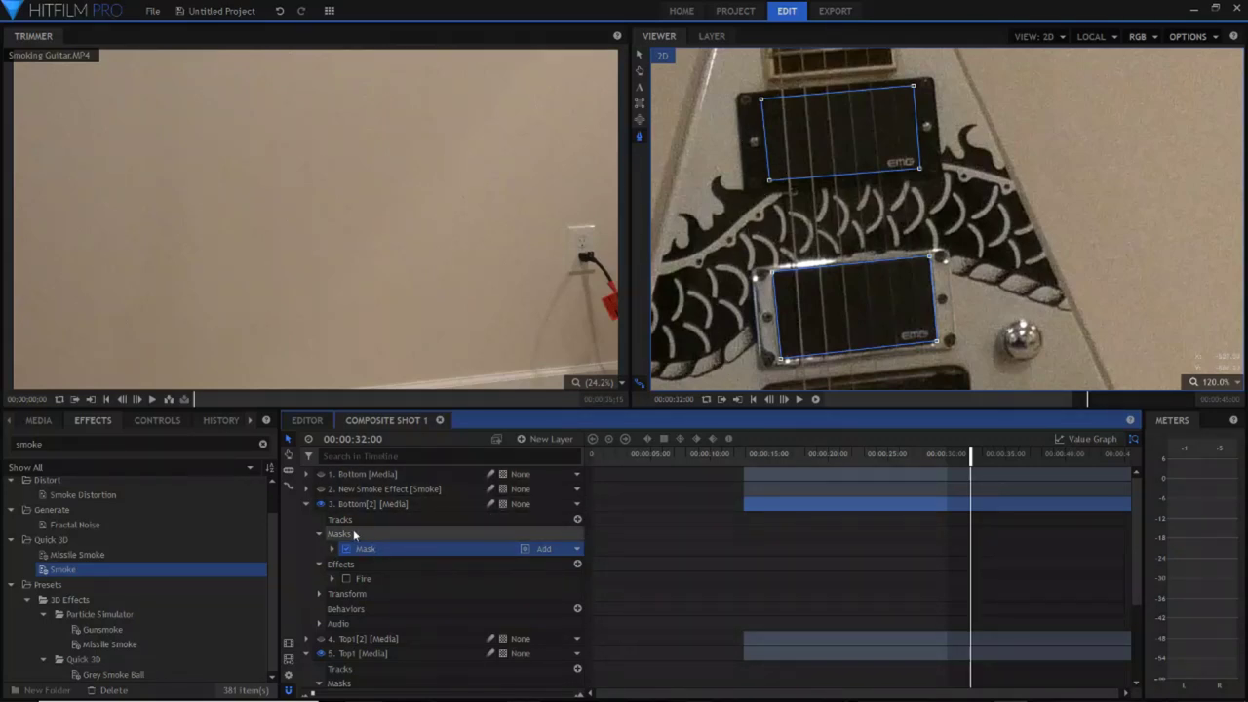
Re-enable the Fire effect on both Top1 and Bottom[2]
click(306, 504)
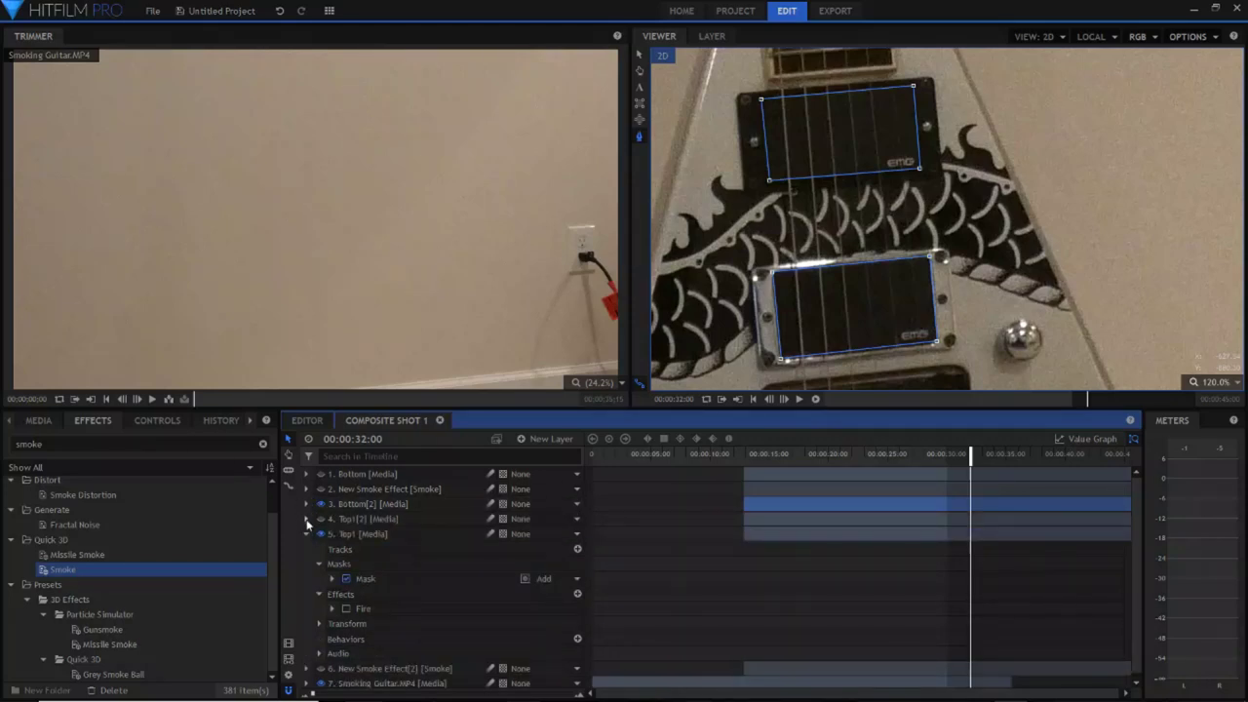
click(306, 534)
click(306, 534)
click(349, 608)
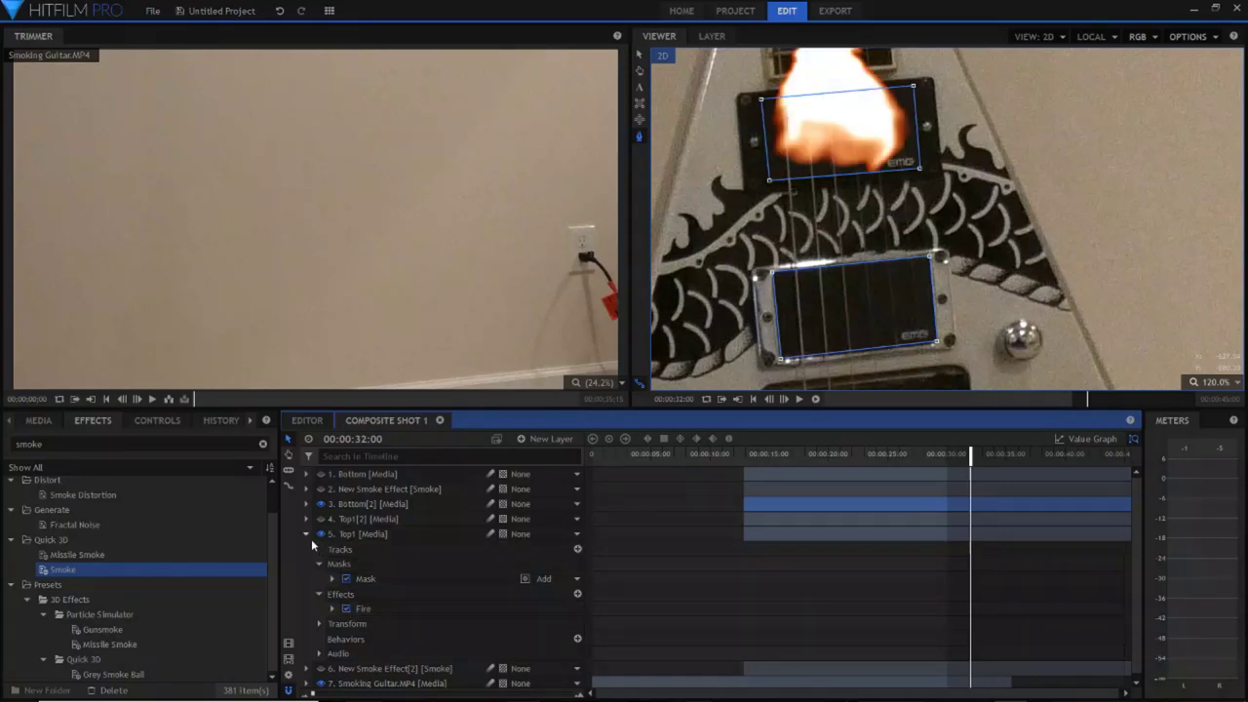
click(307, 534)
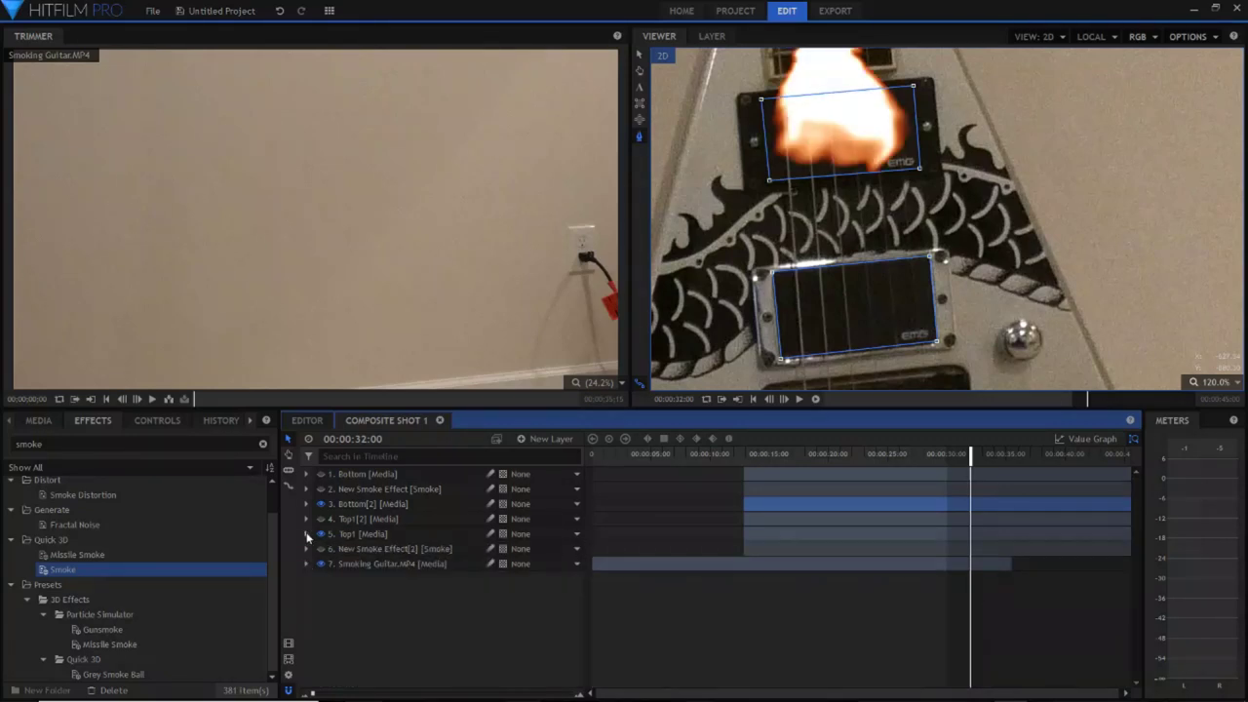
click(306, 504)
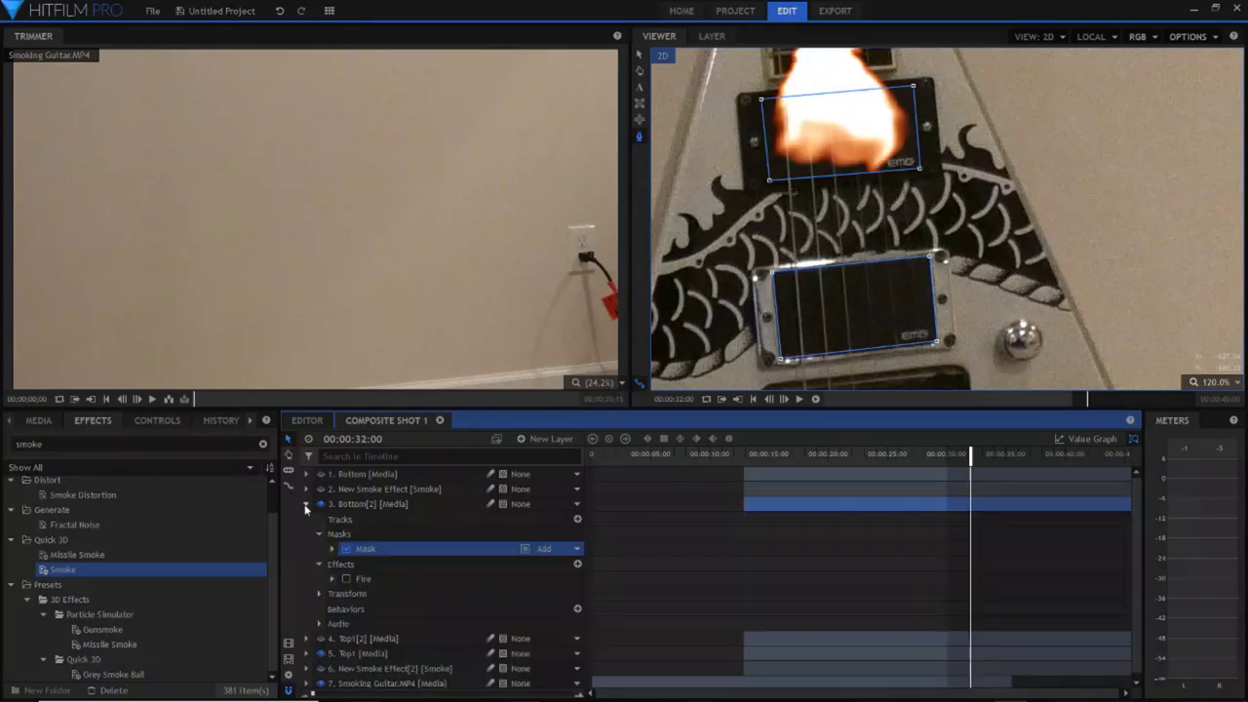
click(346, 578)
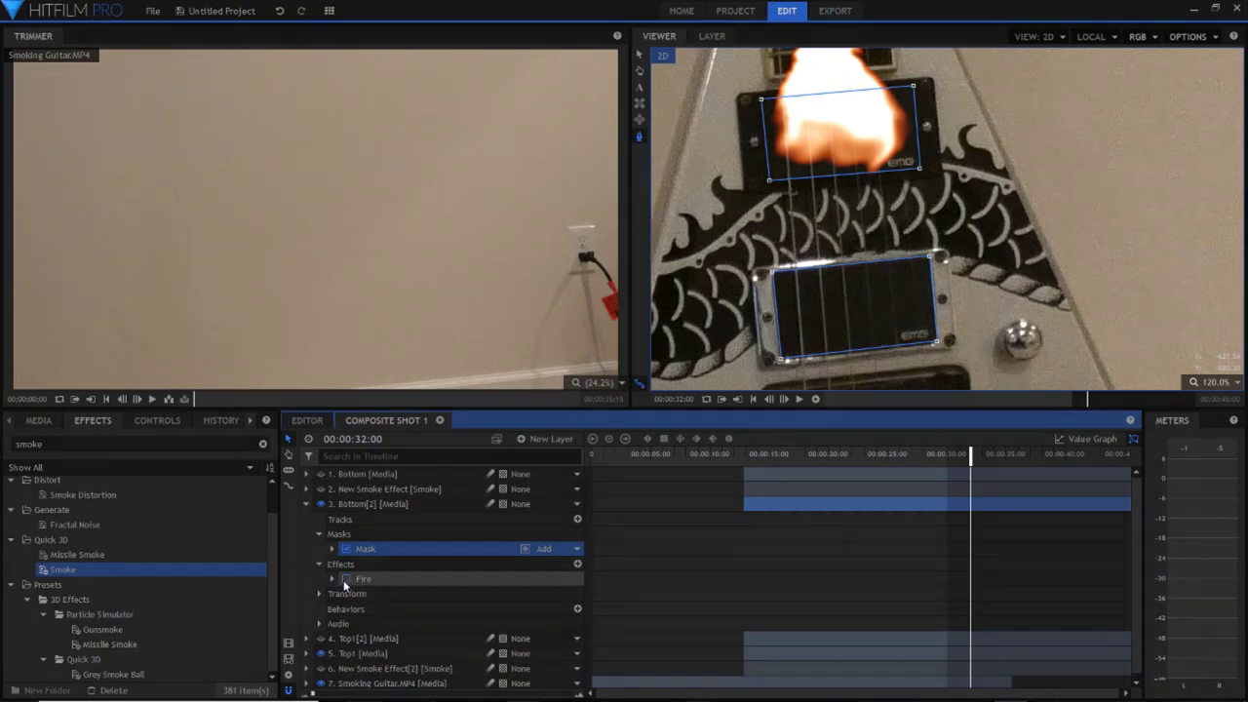
click(93, 444)
Search Effects for 'fir' to list fire presets, try dragging Fire [Layer only], then collapse Bottom[2]
key(BackSpace)
key(BackSpace)
key(BackSpace)
key(BackSpace)
key(BackSpace)
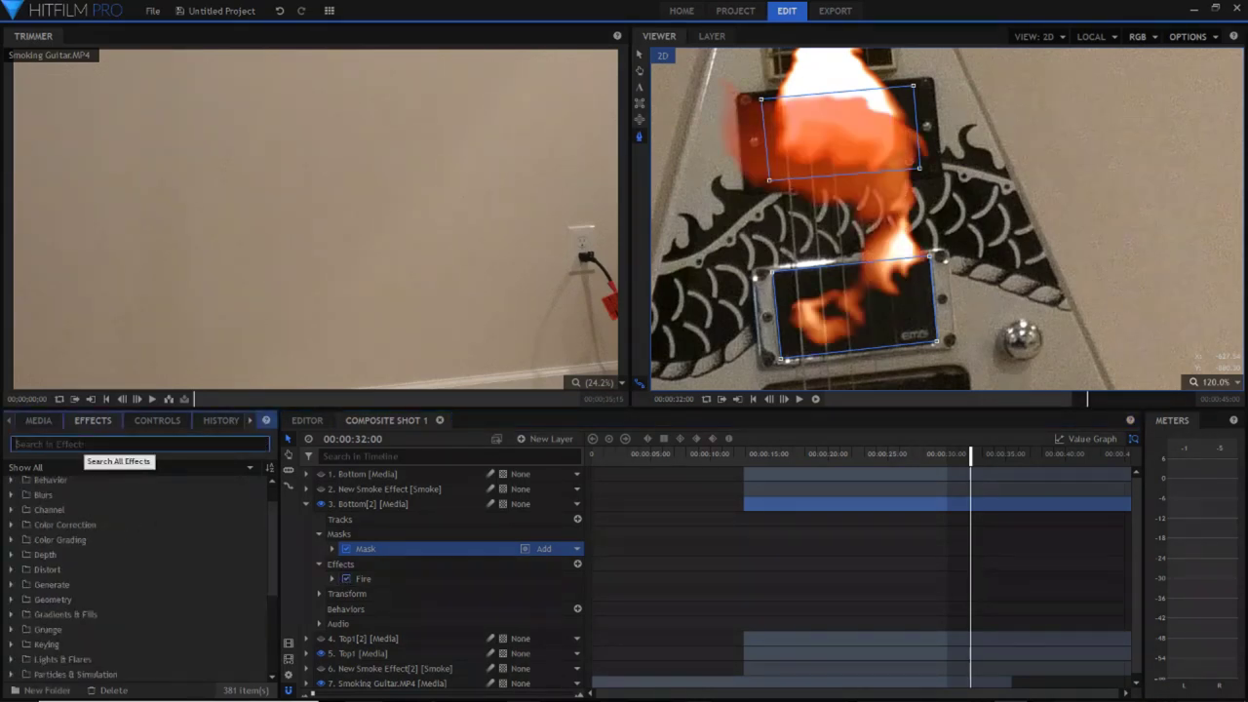
text(fire)
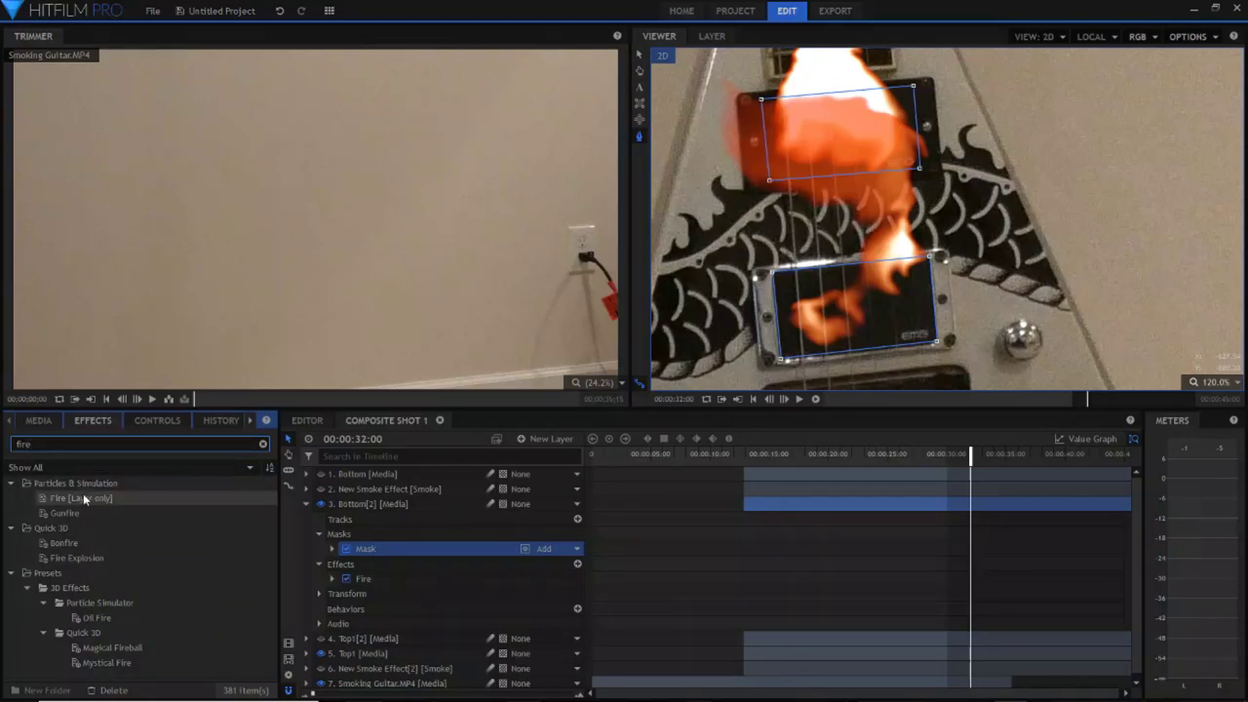
mouse_move(83, 498)
mouse_down()
mouse_move(341, 549)
mouse_move(366, 583)
mouse_move(97, 500)
mouse_up()
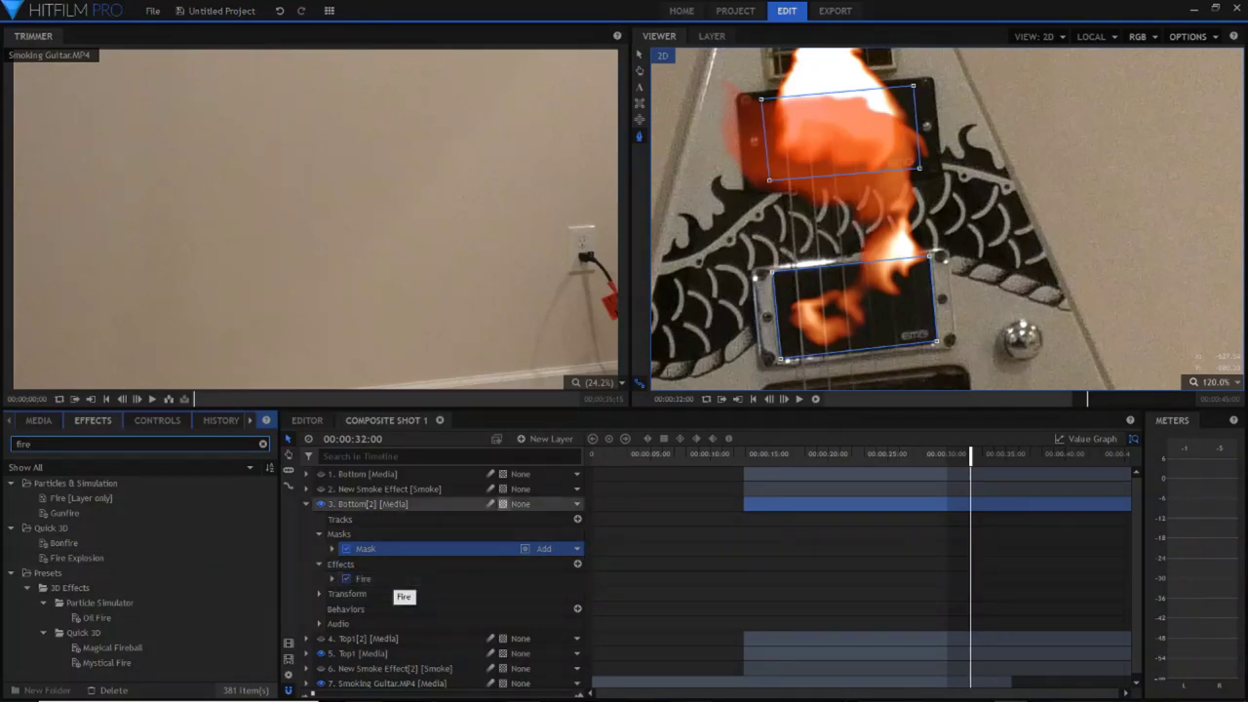
click(306, 504)
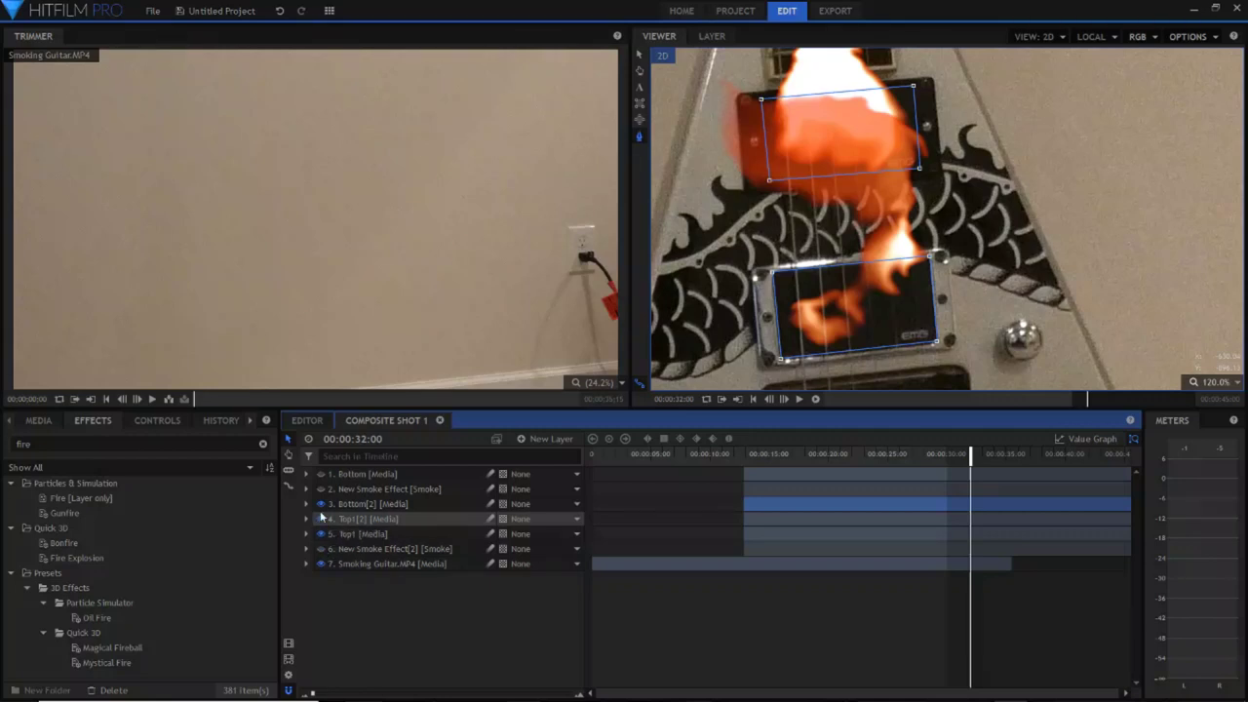
Turn on the masked Bottom pickup layer, check its mask, and play back the composite
click(321, 519)
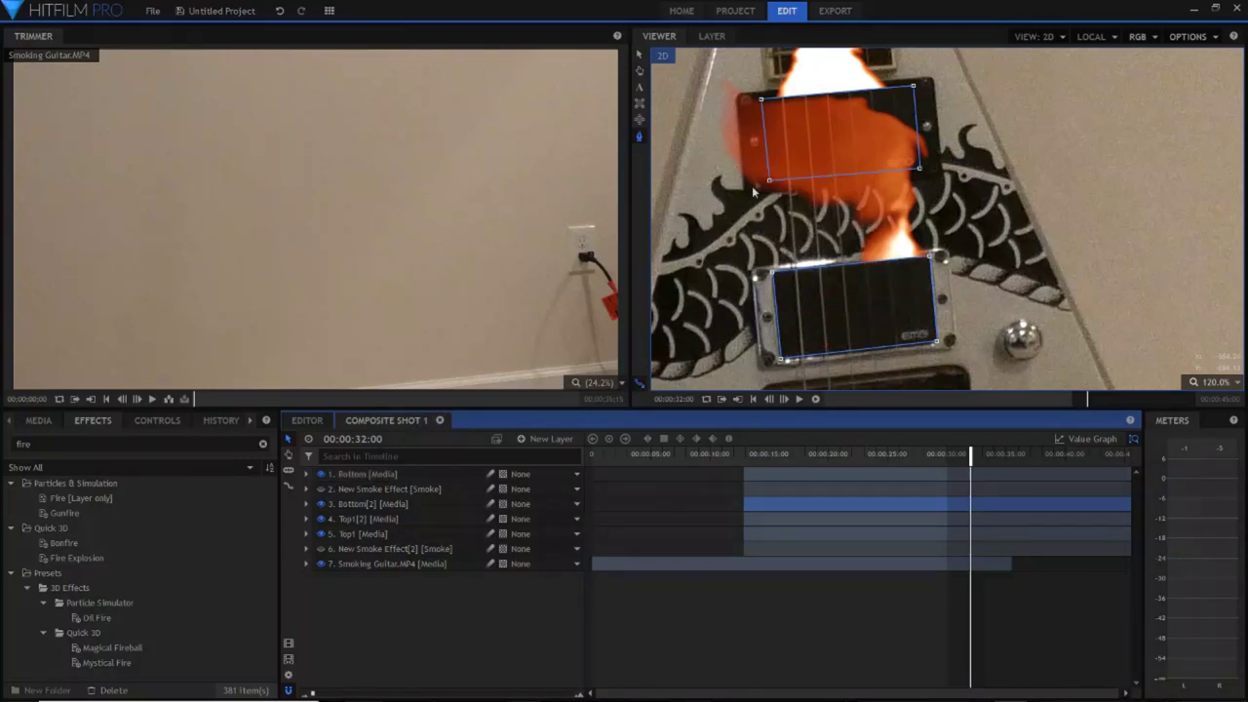
click(307, 474)
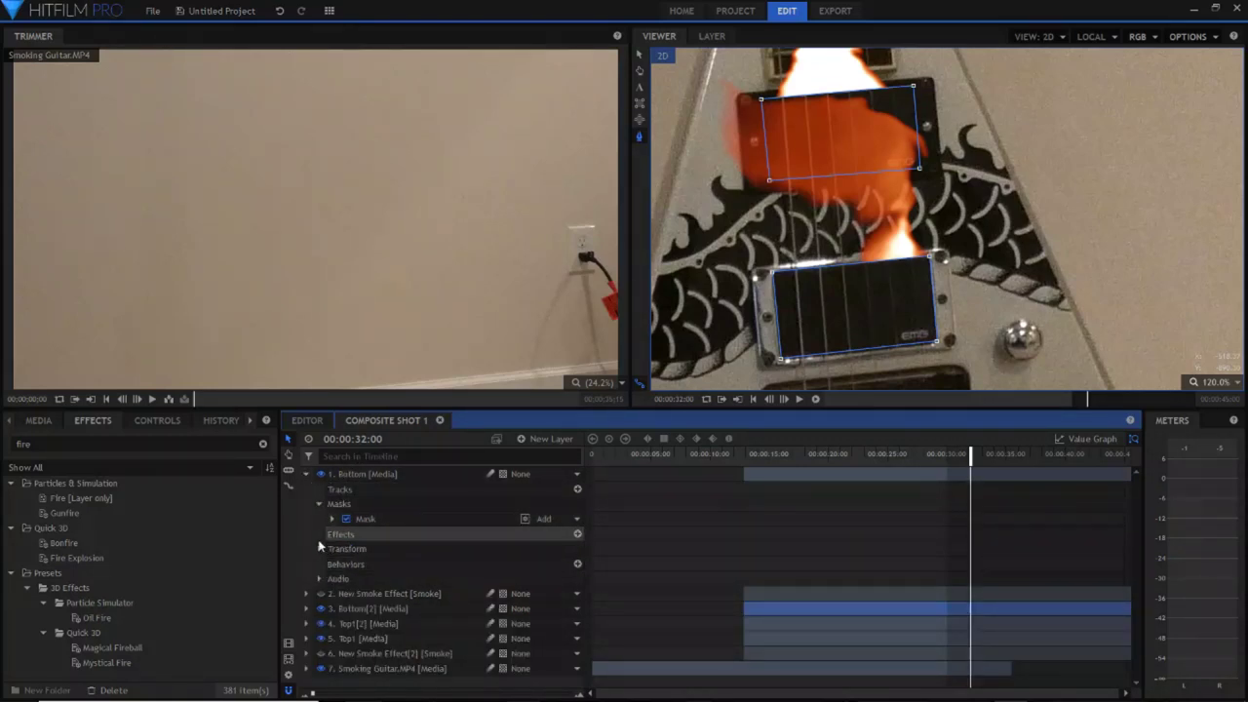
click(305, 475)
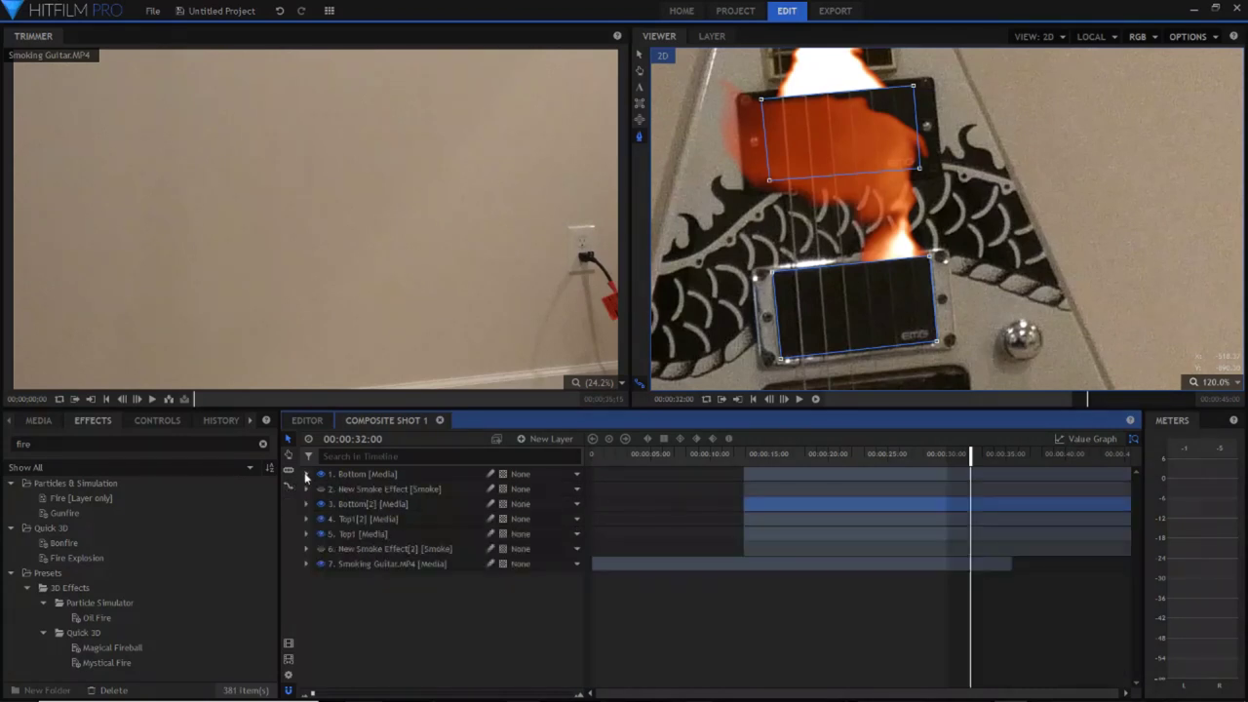
click(799, 399)
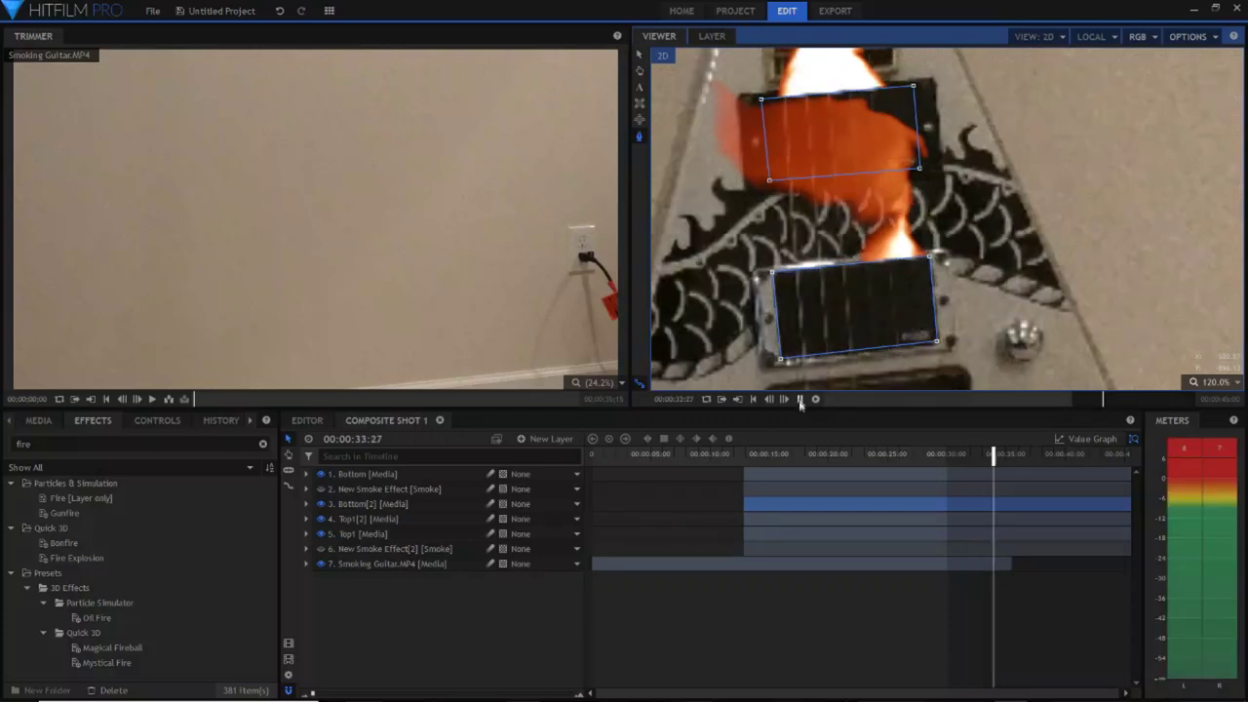
click(864, 455)
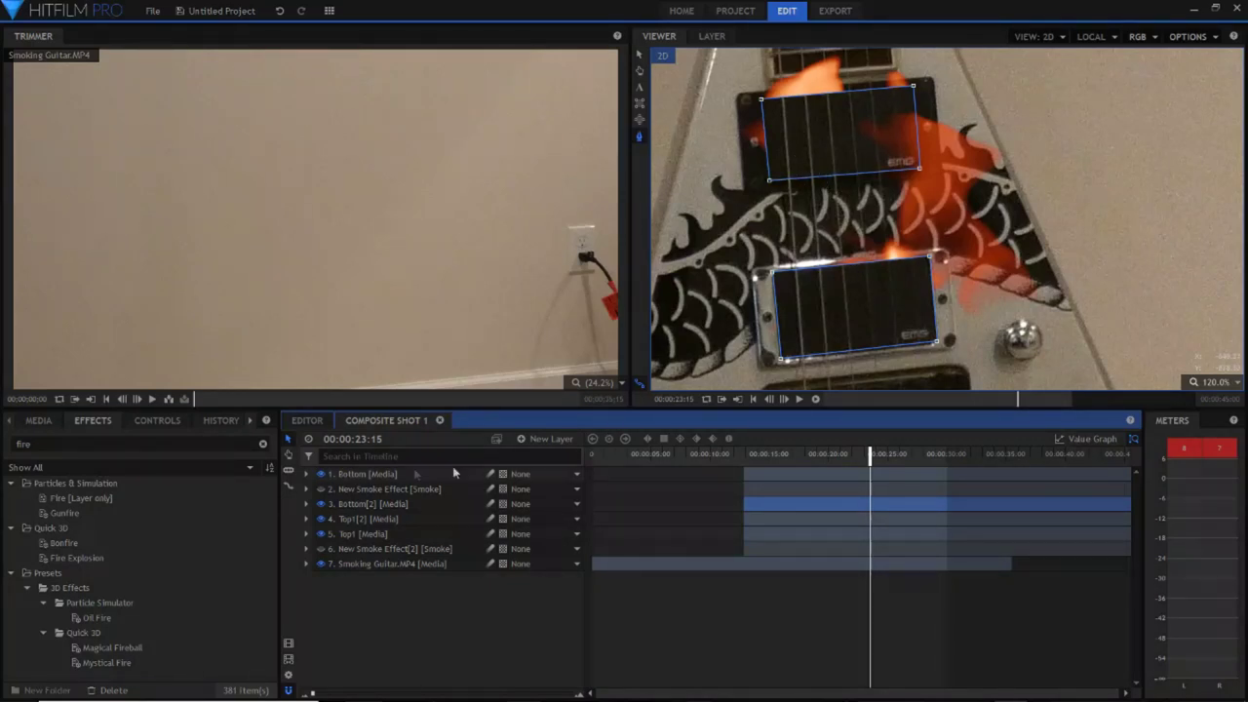
Select the Effects panel search field to change the search
click(117, 443)
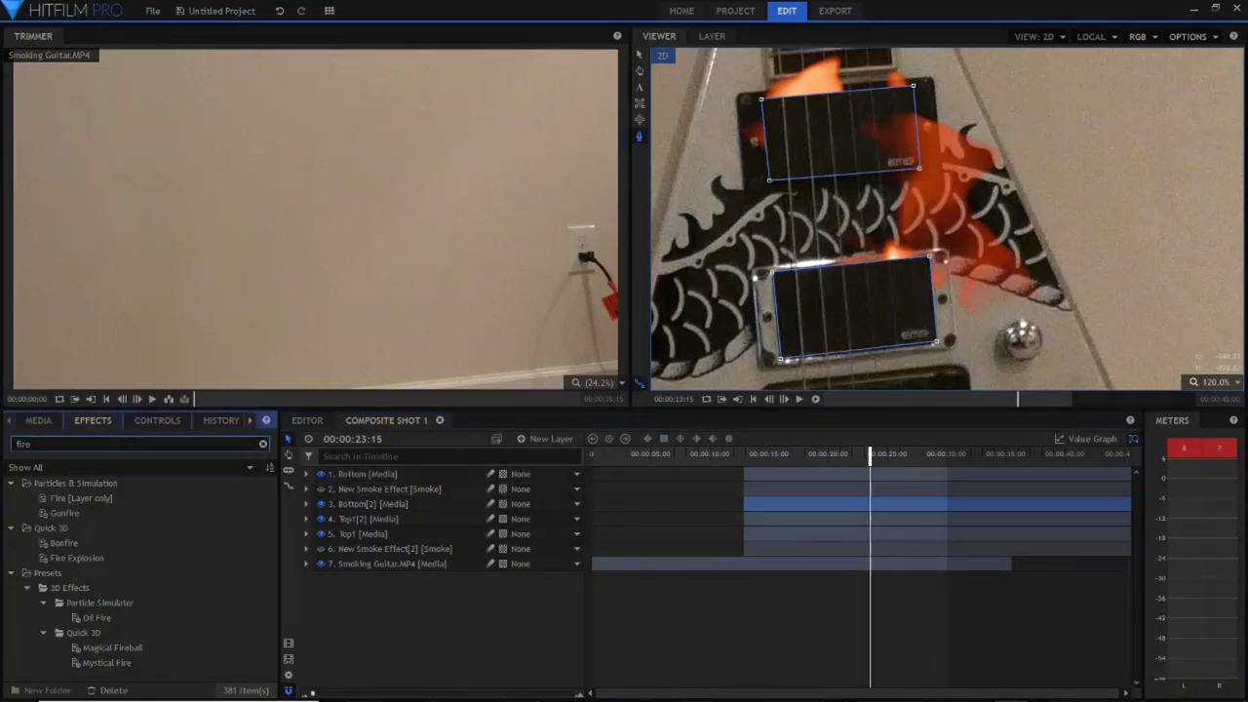
Search Effects for 'smoke' and select the first smoke layer
key(BackSpace)
key(BackSpace)
key(BackSpace)
text(smoke)
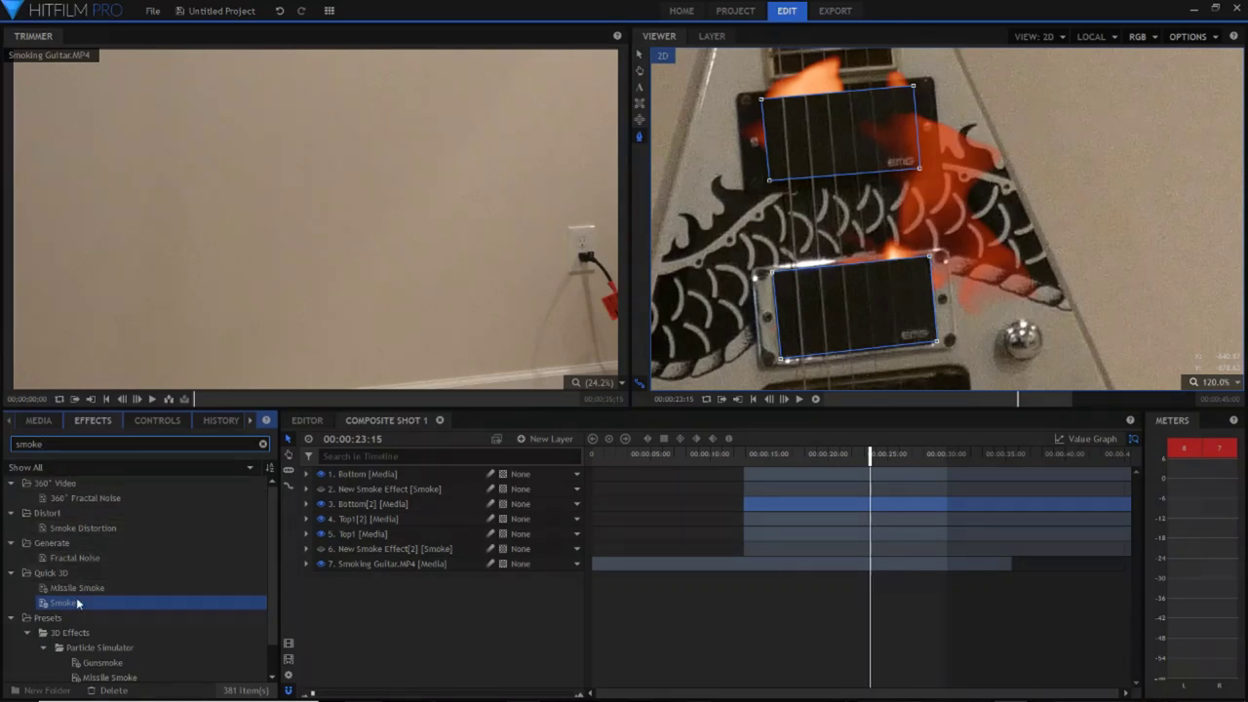
click(330, 493)
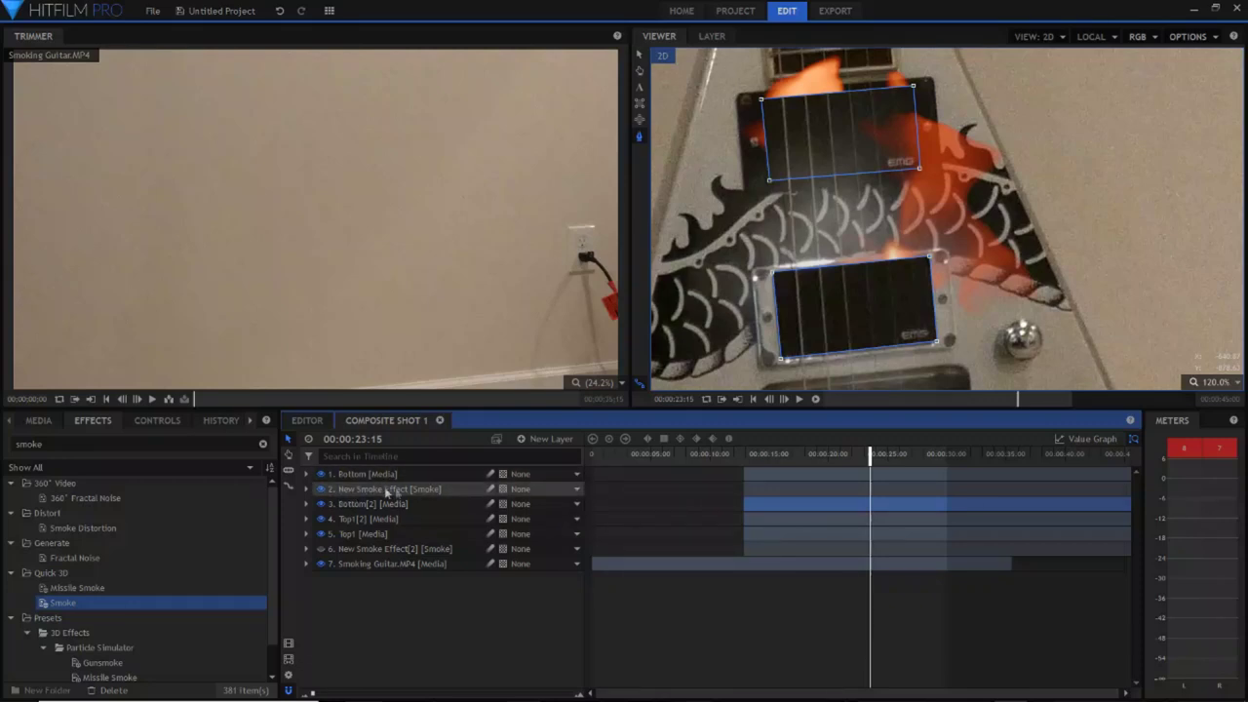
Expand the smoke layer's Transform settings and select its Position property
click(306, 490)
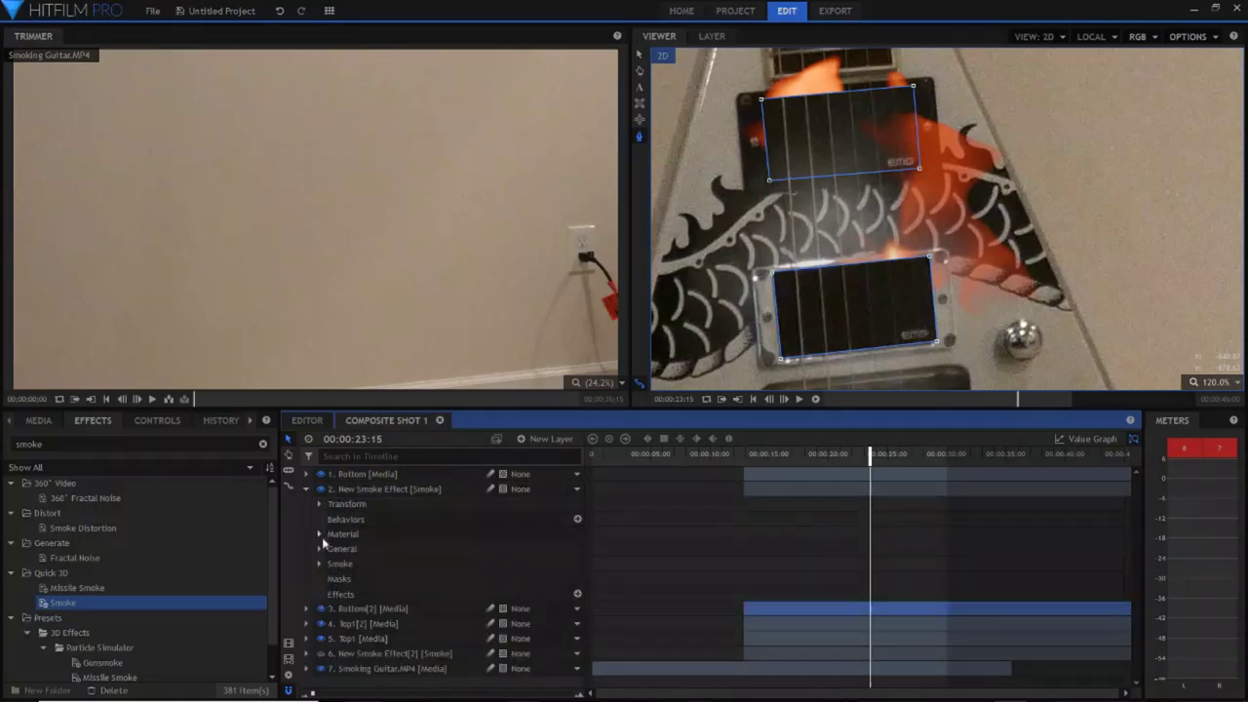
click(319, 549)
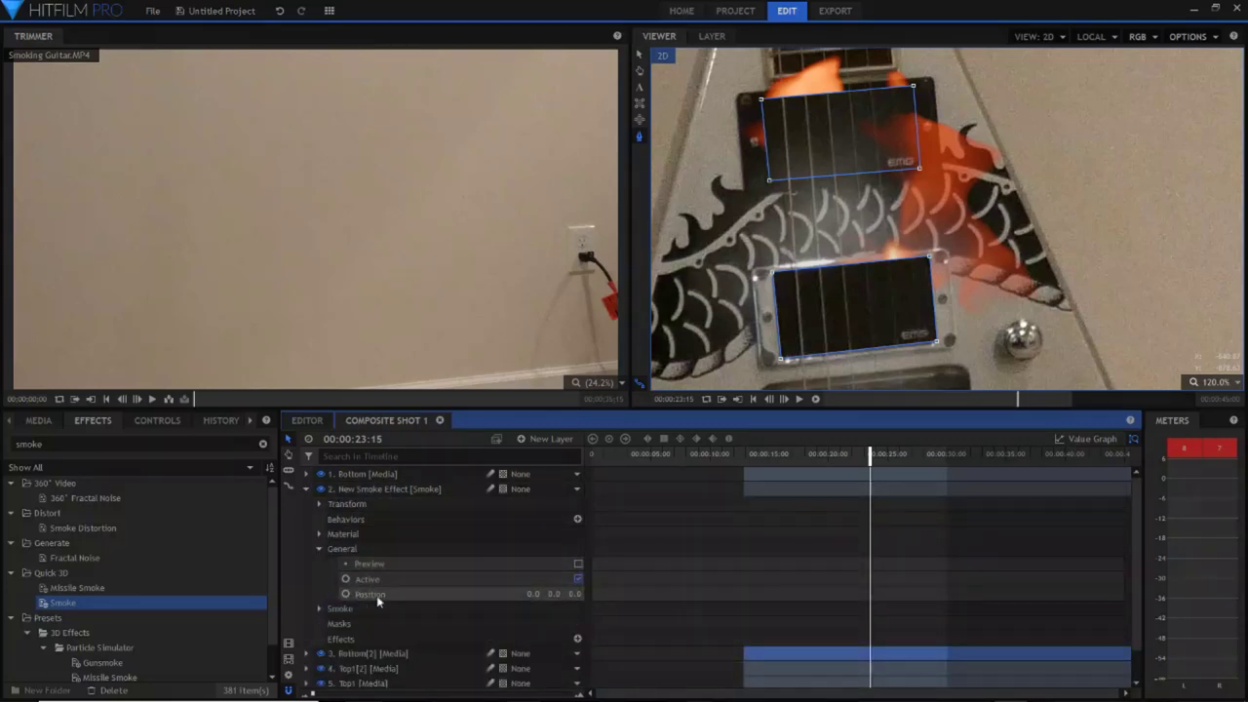
click(321, 549)
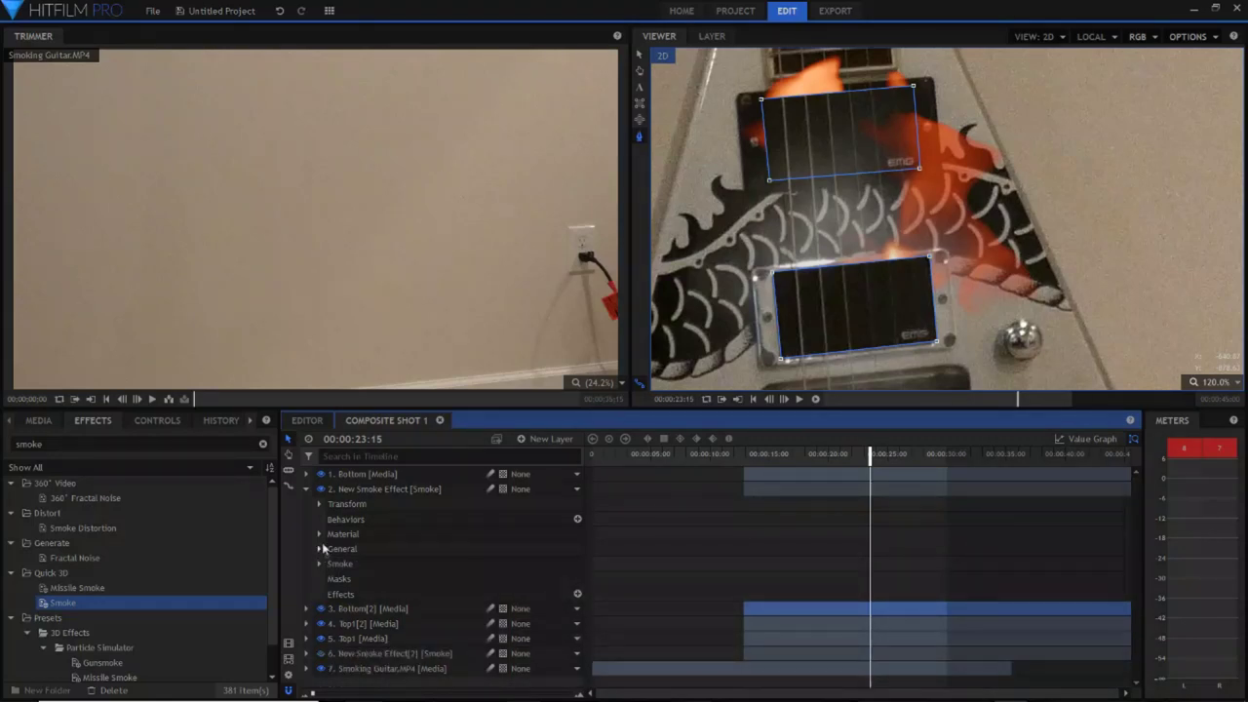
click(319, 504)
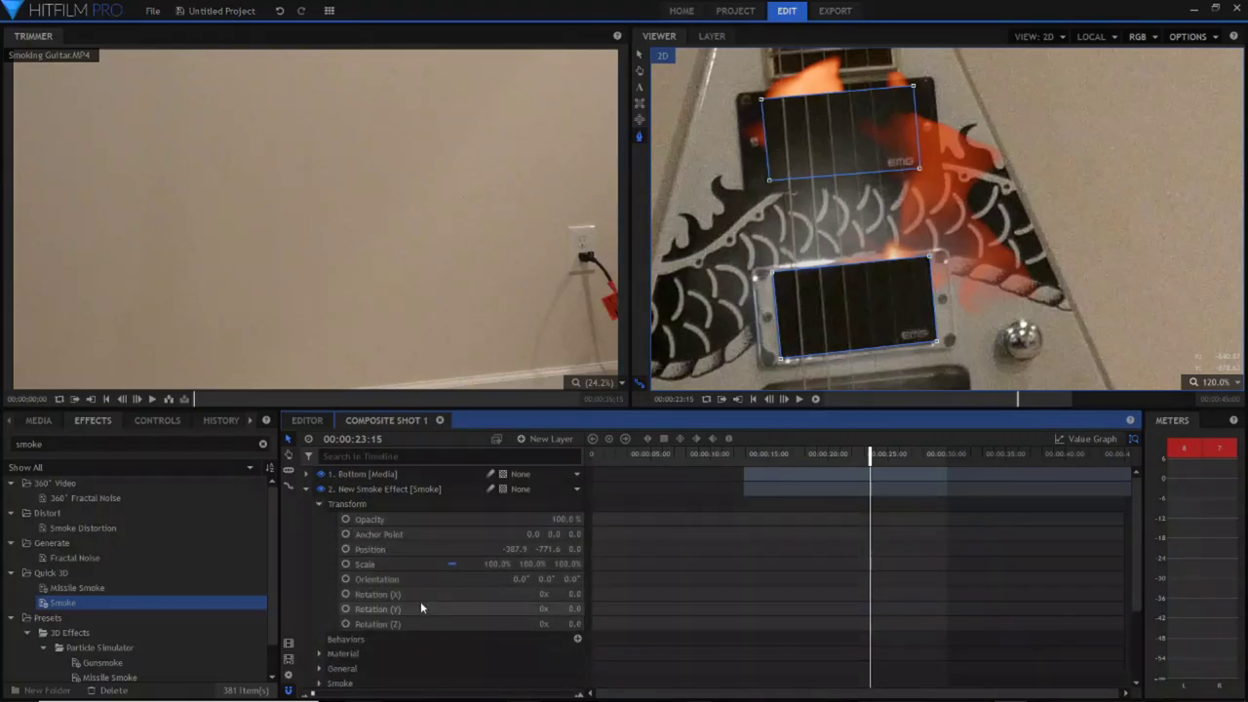
click(398, 549)
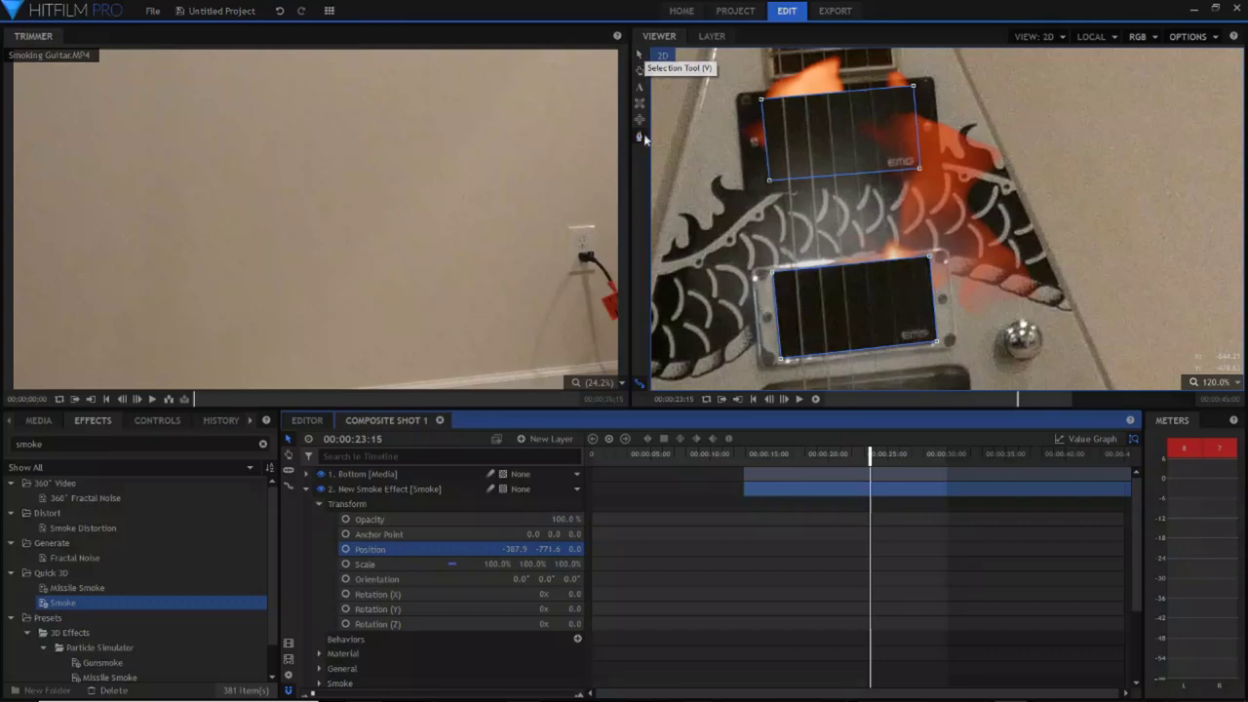
click(639, 55)
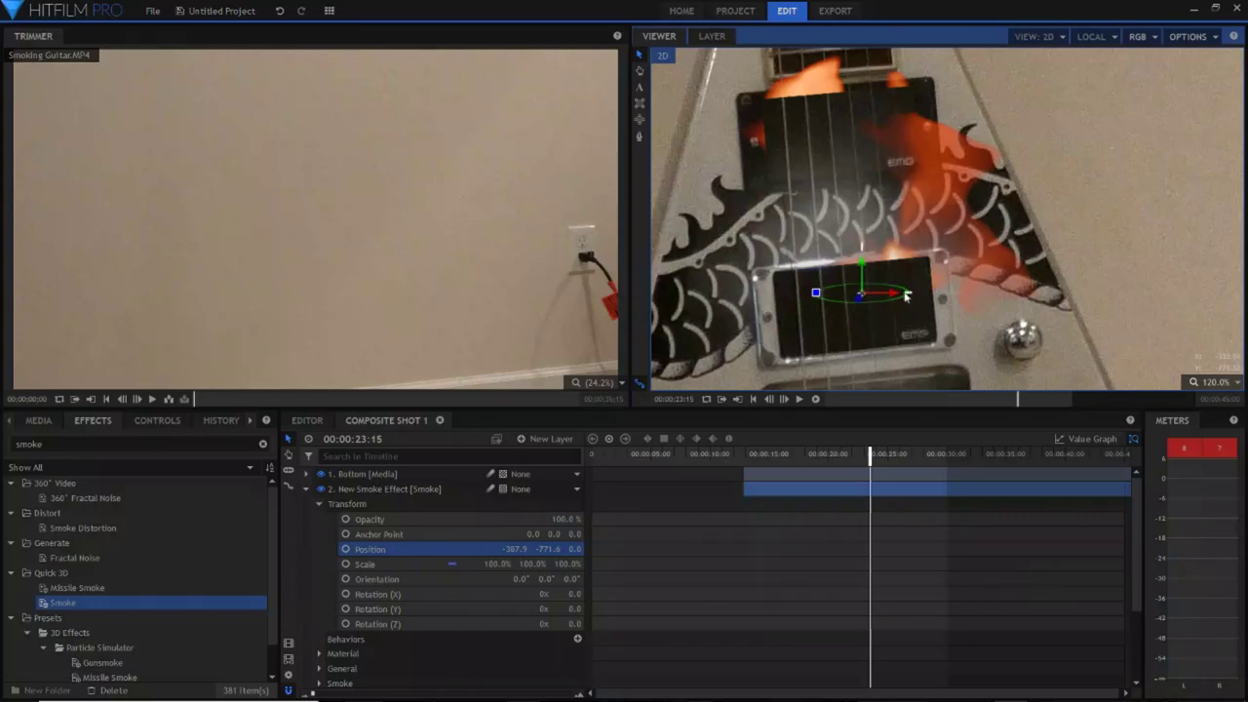
Drag the first smoke layer down along the Y axis over the lower pickup, then collapse it
click(861, 261)
drag(859, 264, 861, 304)
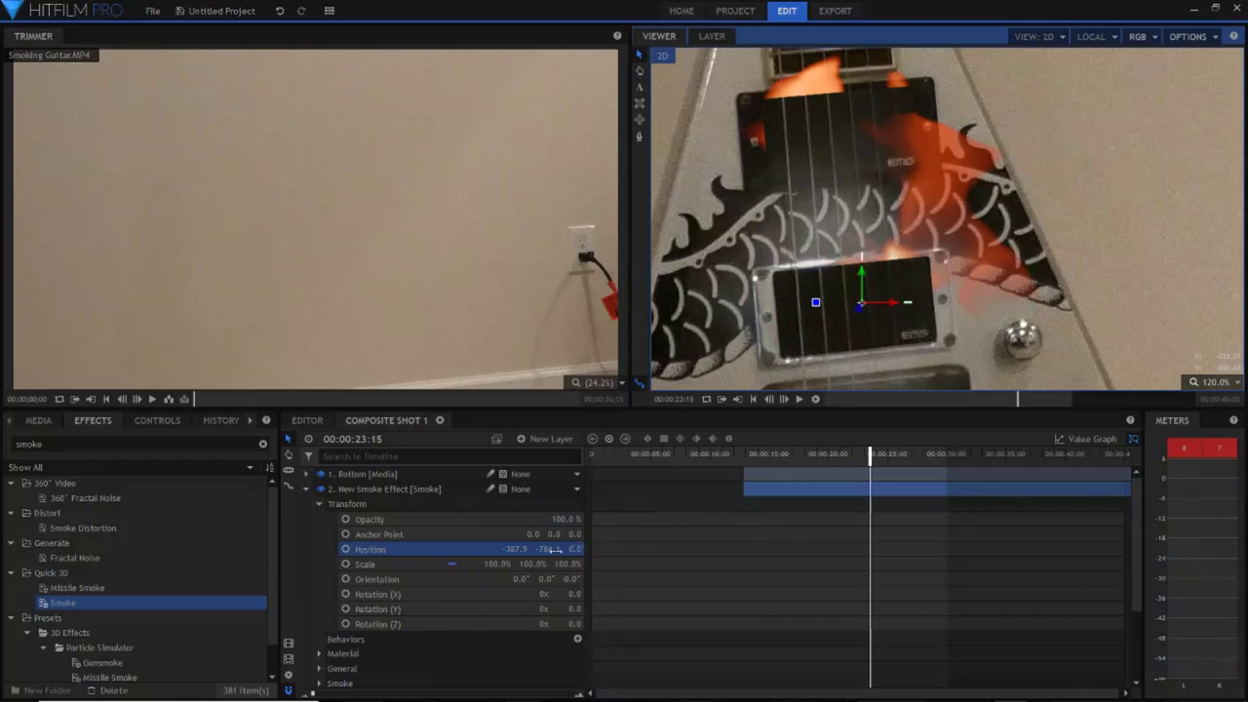
click(306, 489)
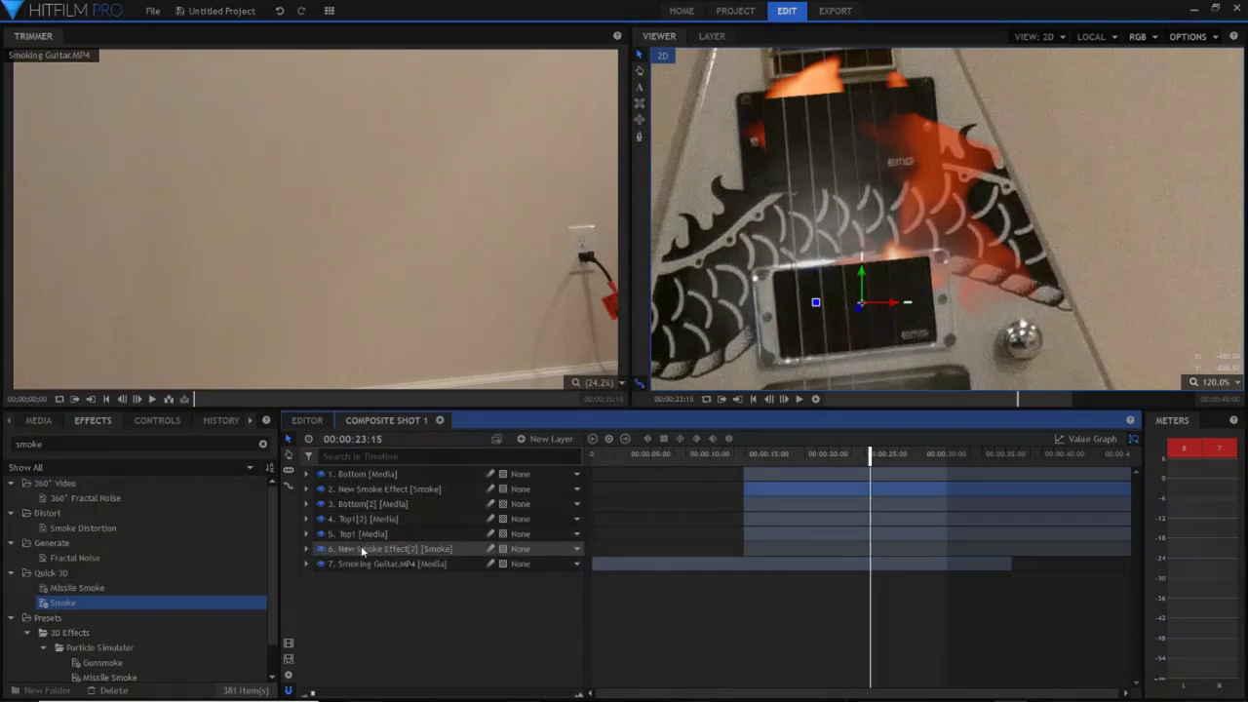
Nudge layer 6 New Smoke Effect[2] slightly left over the upper pickup, then play the composite
click(306, 549)
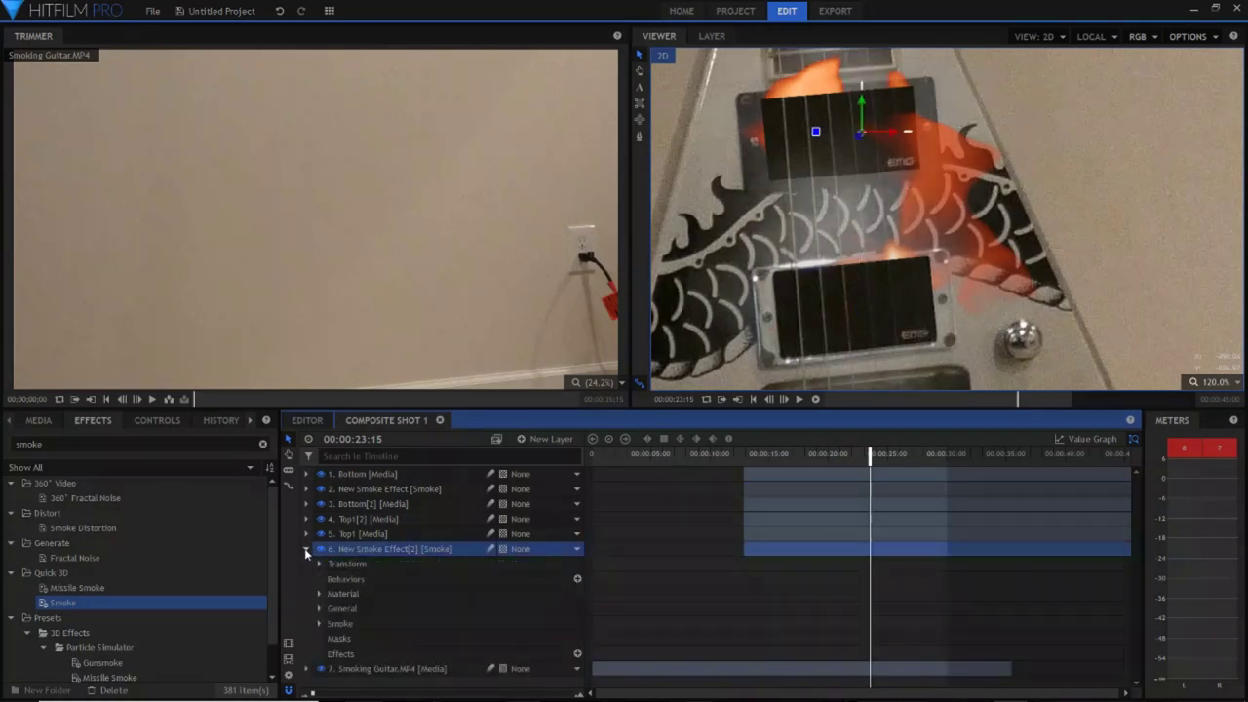
click(319, 564)
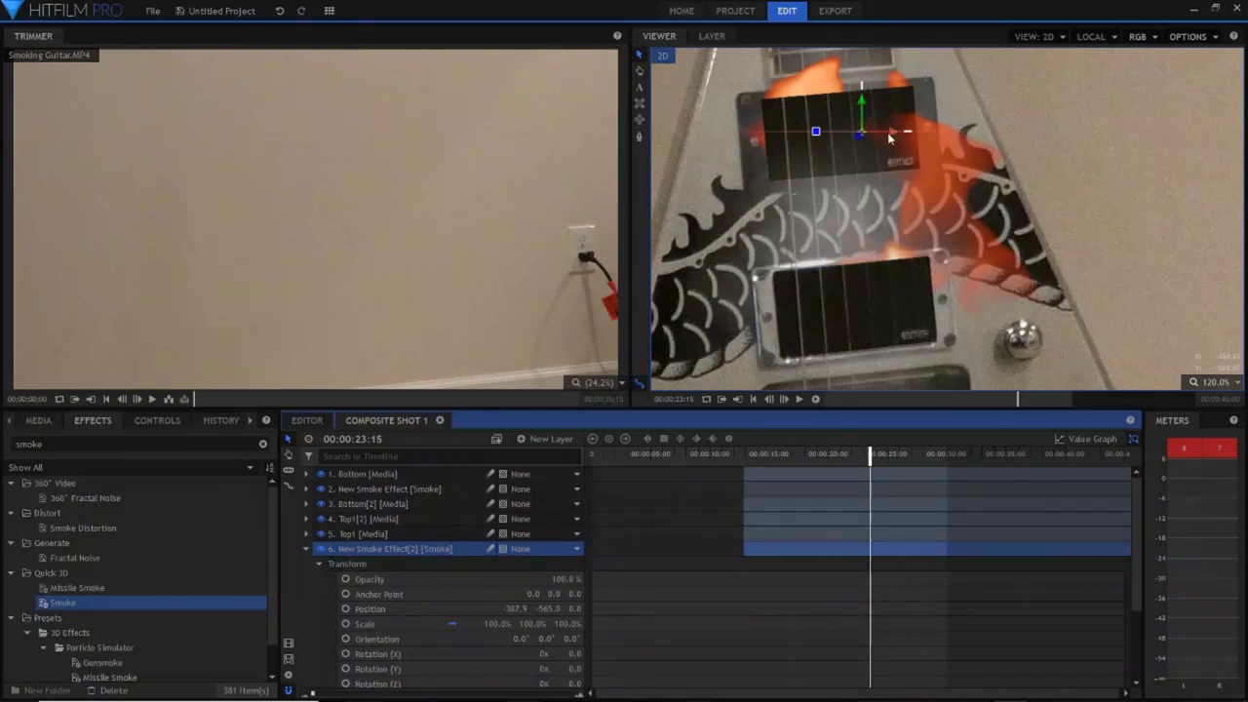
drag(907, 133, 878, 137)
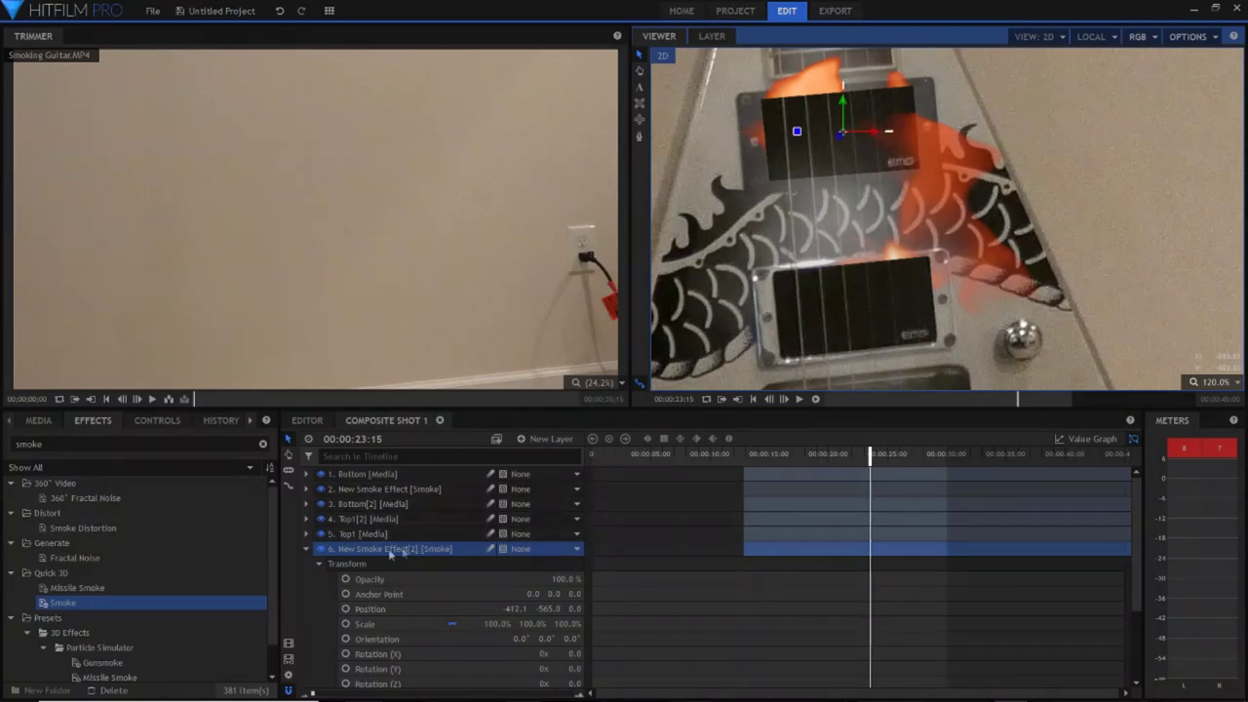
click(306, 549)
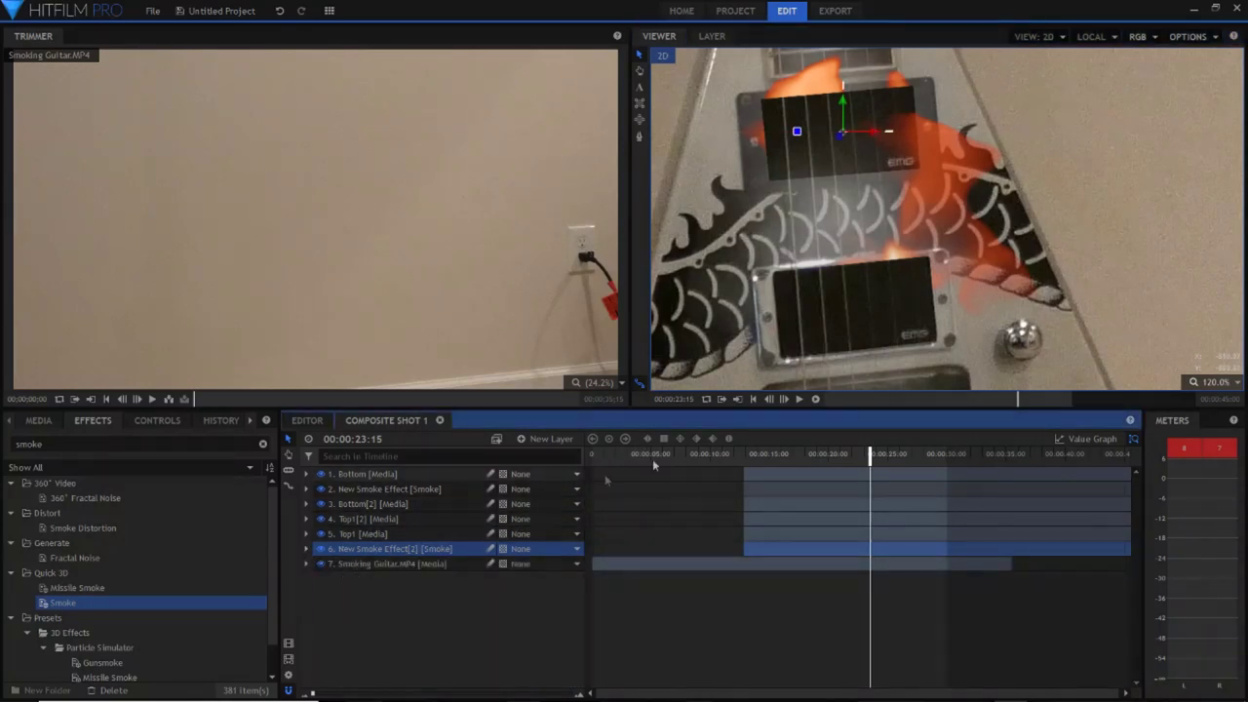
click(798, 400)
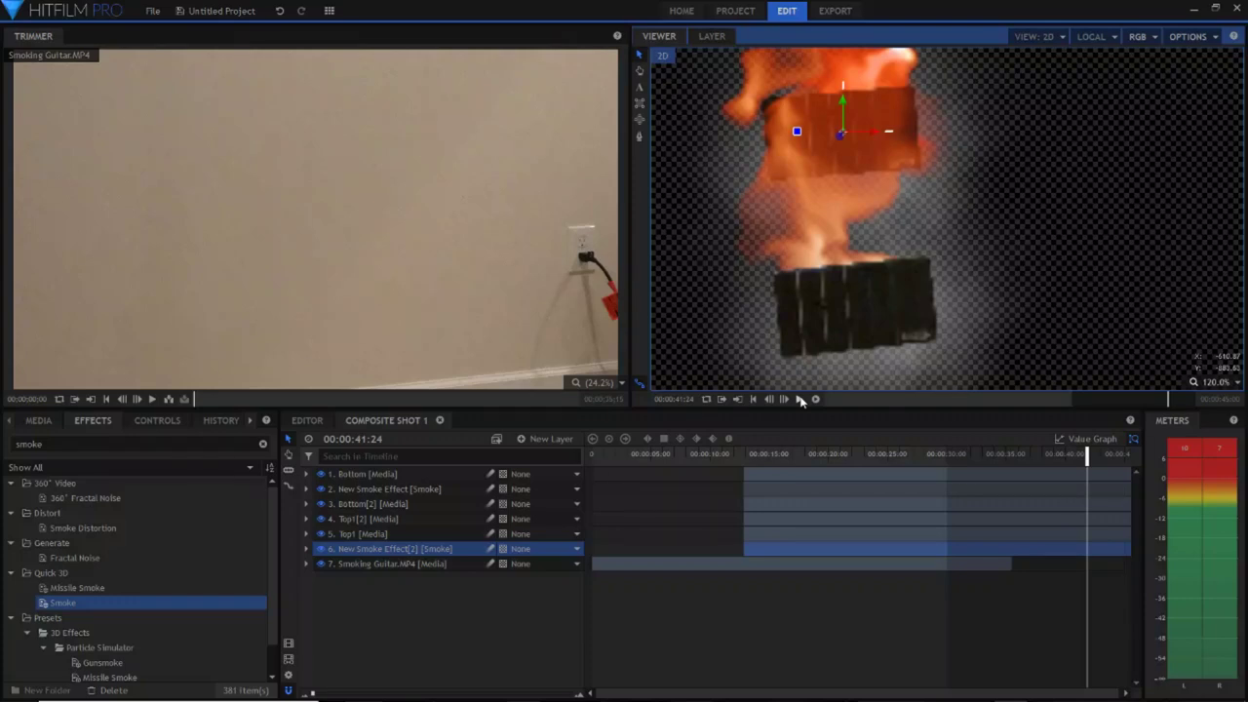
Pause playback, move the playhead back to 00:00:29:17, and resume playing the composite
click(800, 400)
click(959, 446)
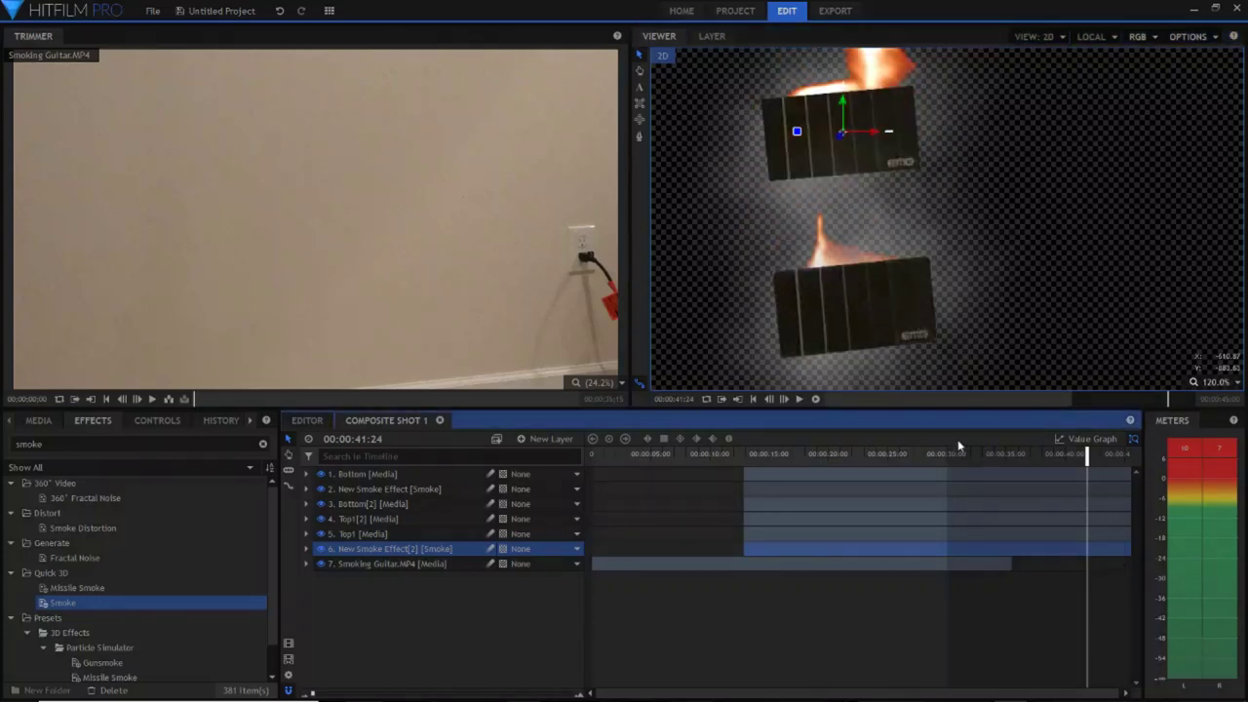
click(942, 454)
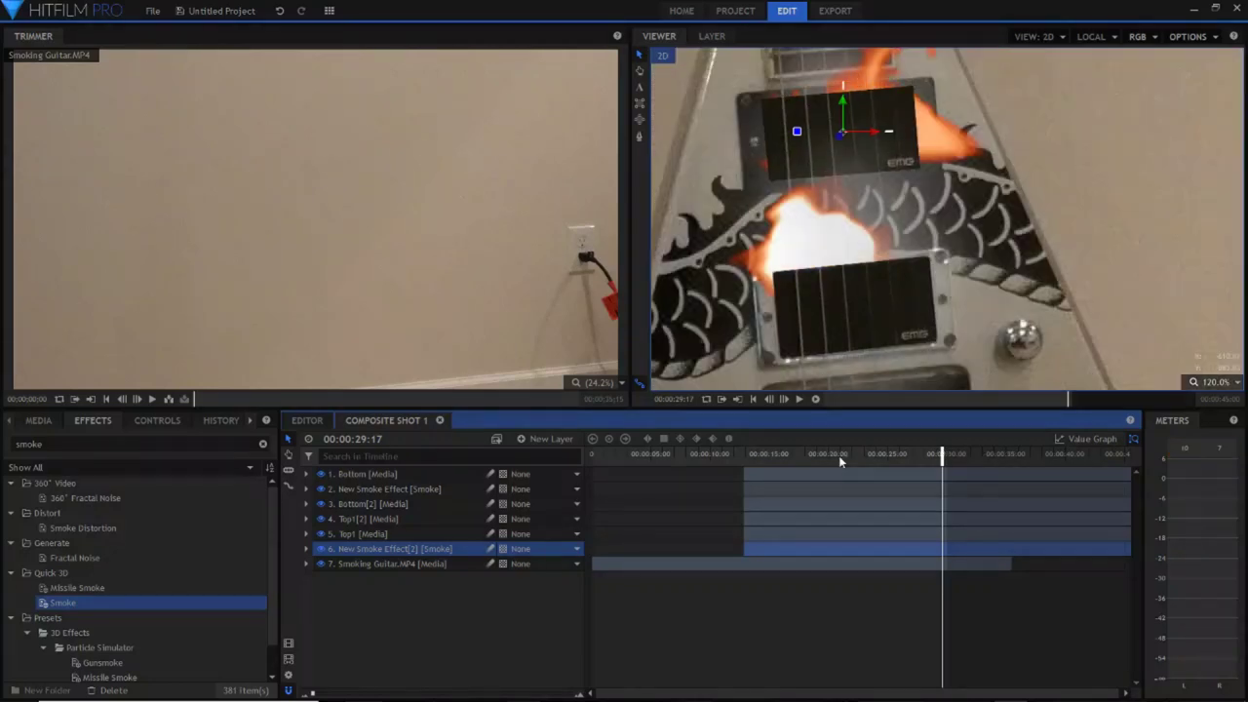
key(shift+o)
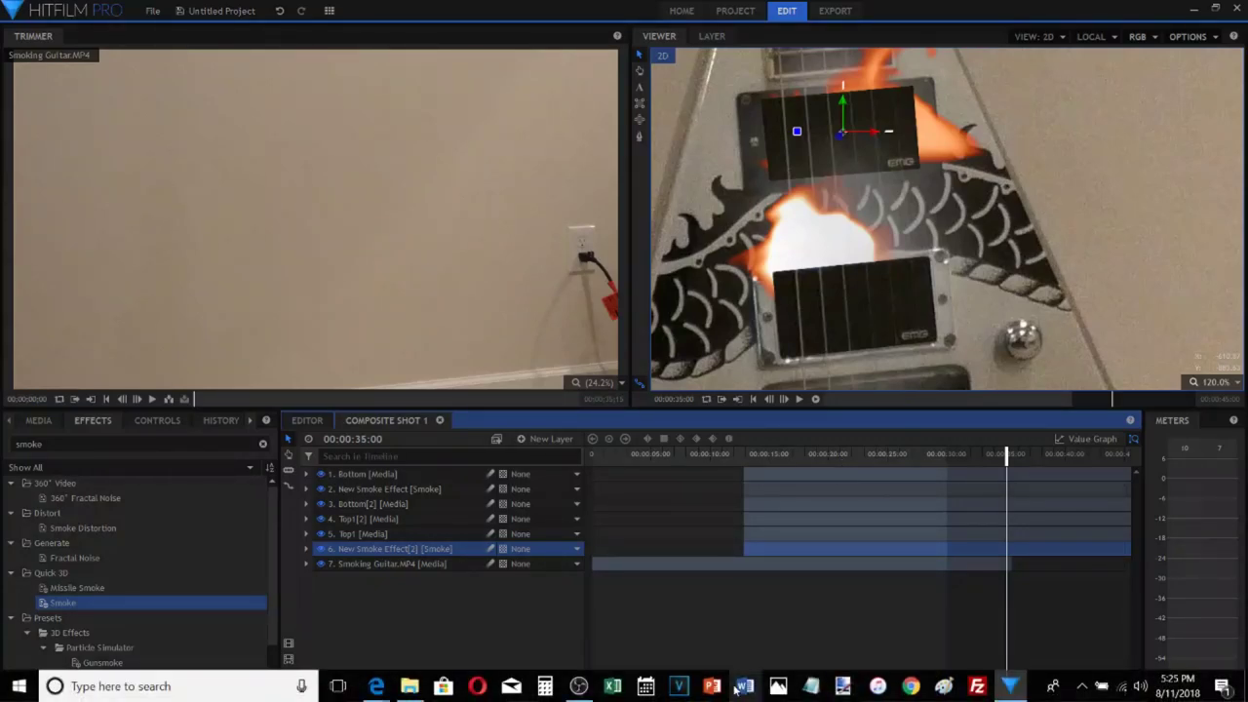
Bring the OBS Studio window to the front from the Windows taskbar
click(581, 687)
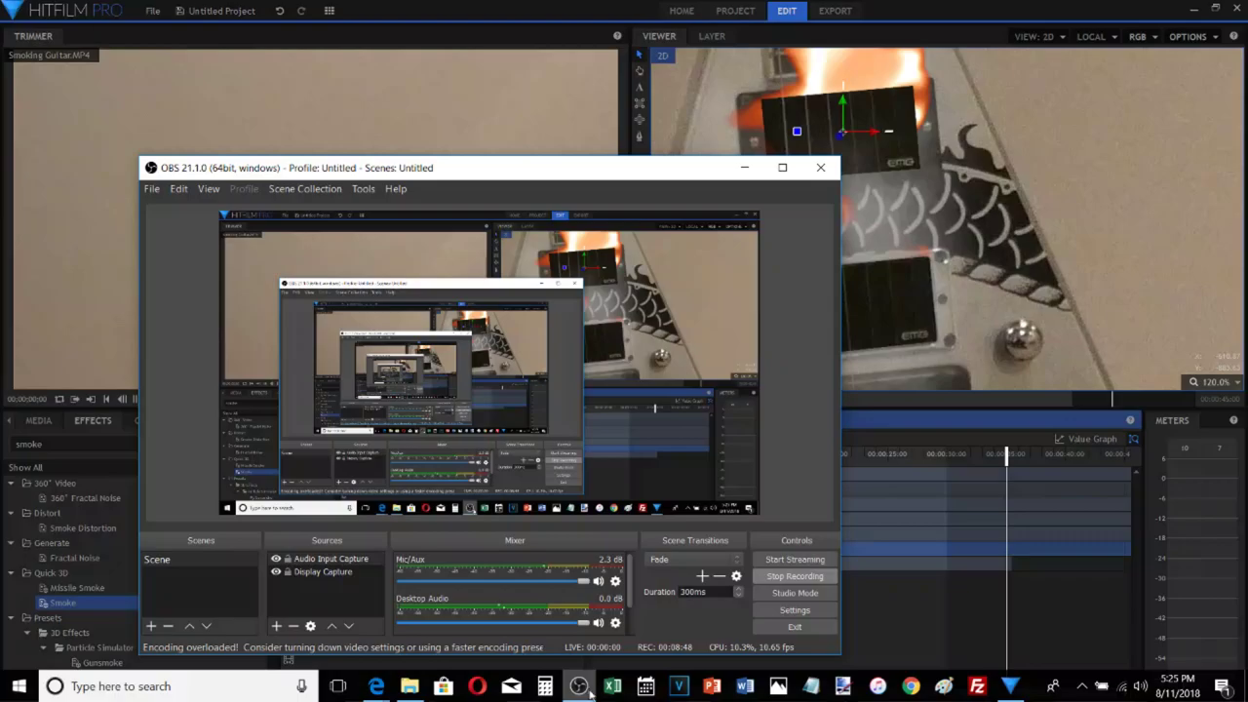